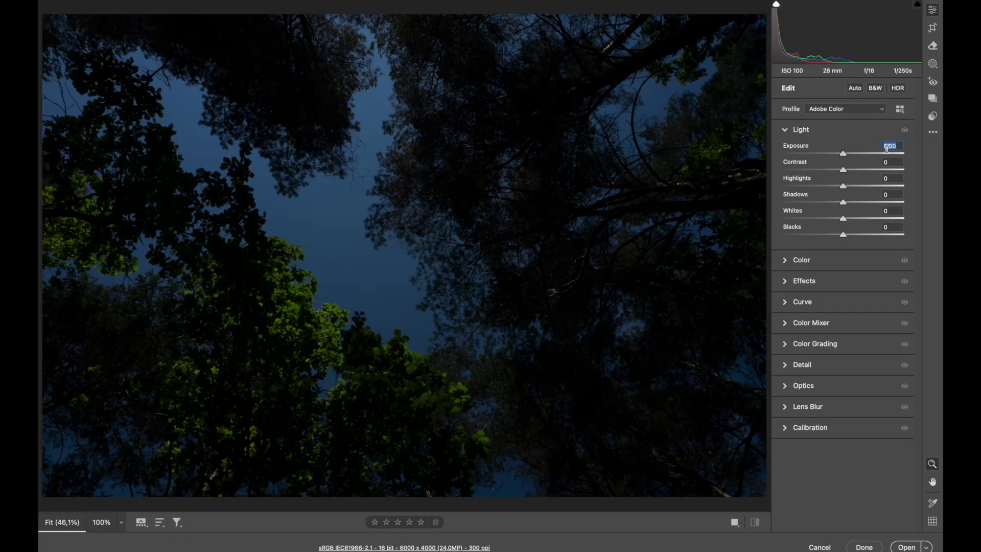
- Set Exposure to +4.00, Highlights to -100 and Shadows to about +96 on the treetop photo
type("4")
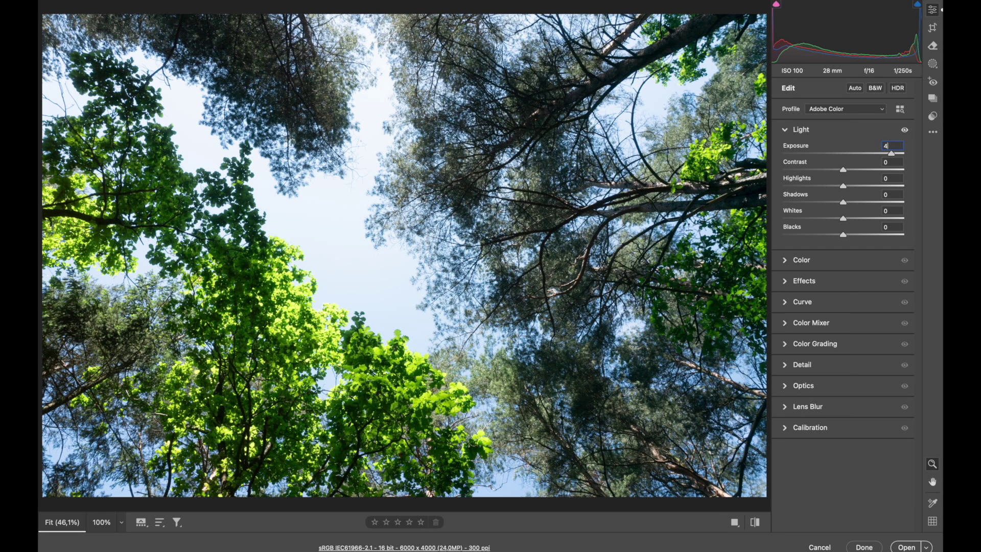
left_click_drag(792, 191, 770, 187)
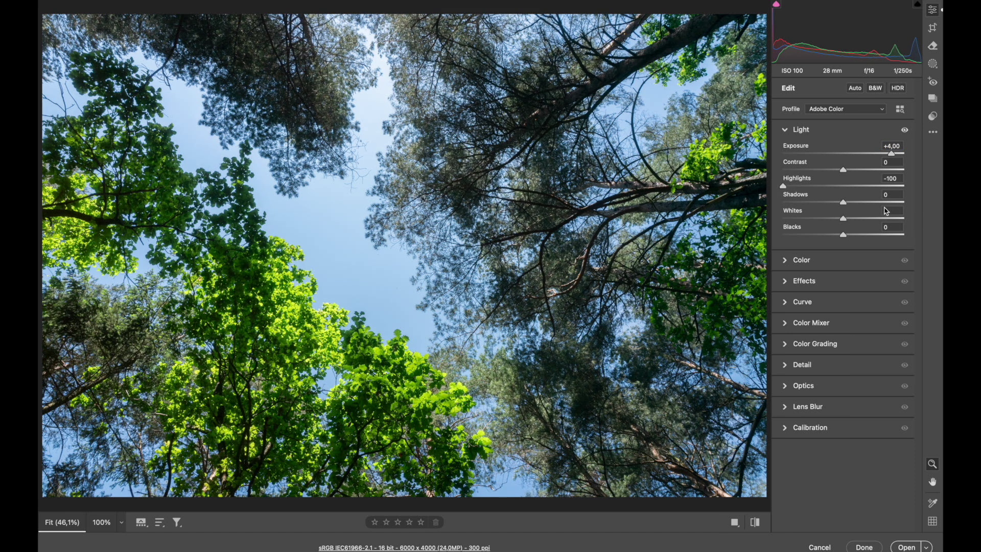
left_click(901, 202)
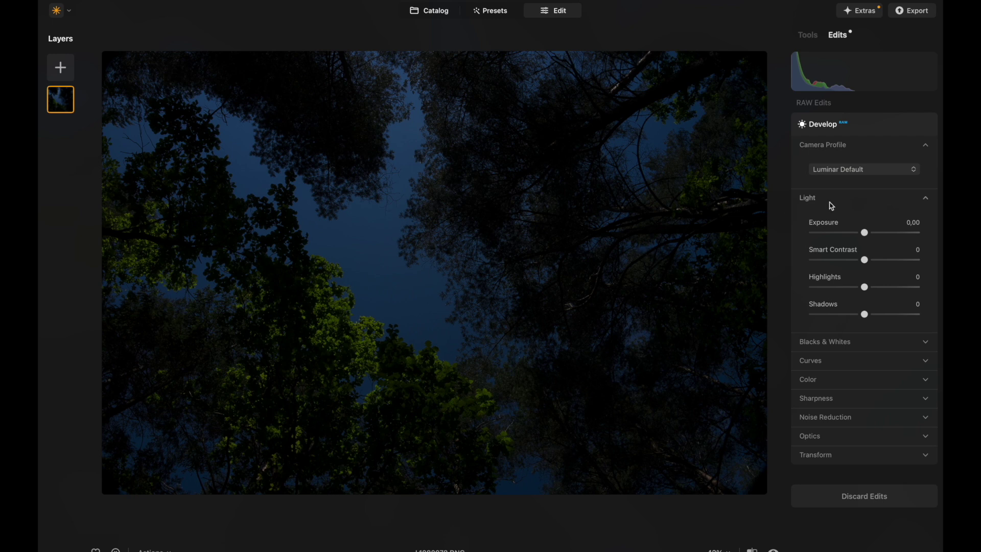
- Try the Adobe Standard camera profile and set Exposure to 4.00 and Highlights to -100
left_click(856, 169)
left_click(859, 226)
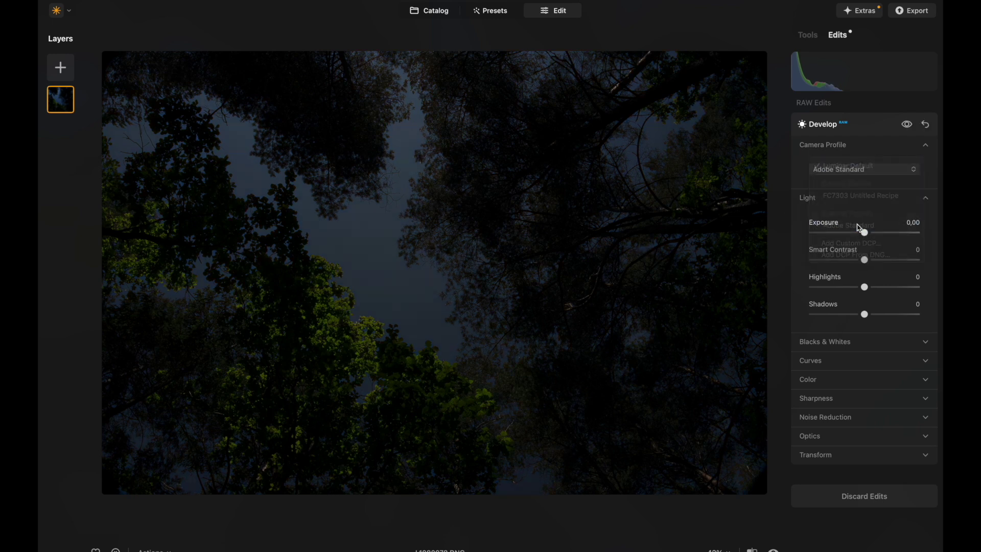
left_click_drag(860, 230, 910, 225)
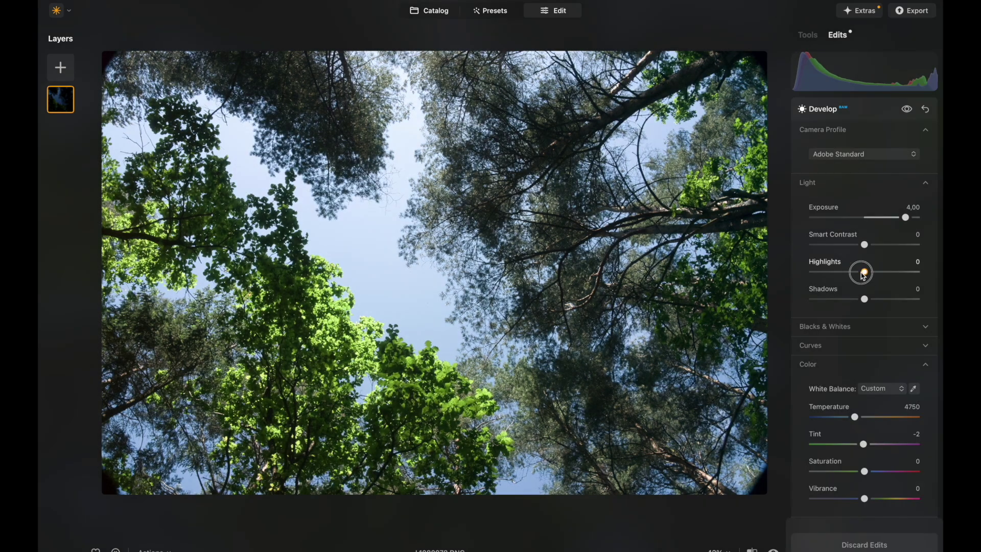
left_click_drag(864, 272, 424, 230)
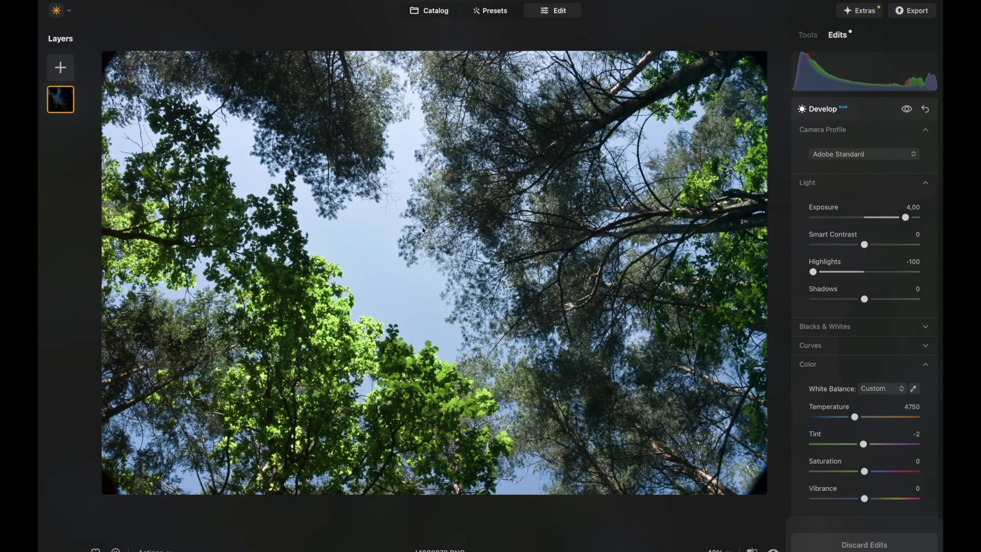
- Bring Shadows back to a moderate 12, keep Luminar Default profile, and adjust Temperature
left_click(870, 301)
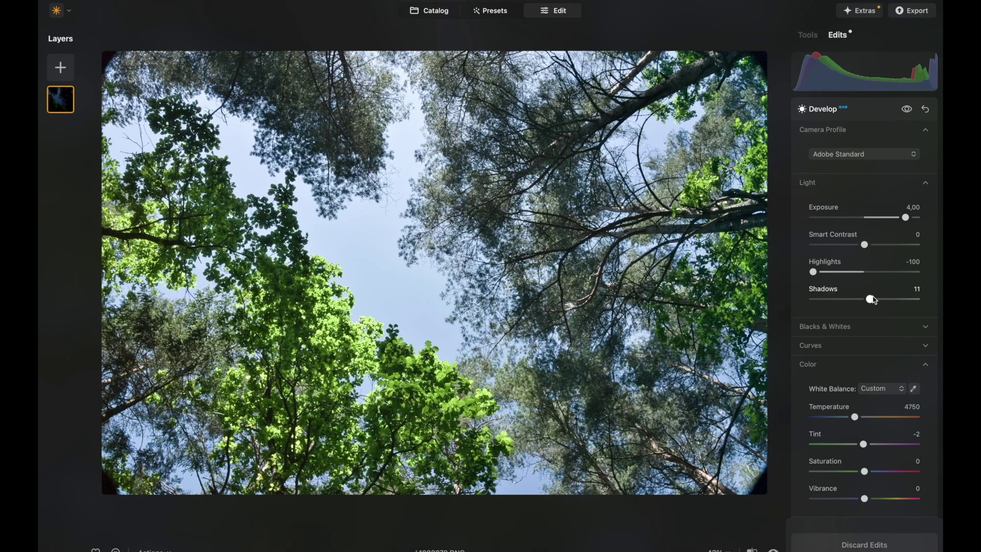
left_click_drag(872, 301, 940, 300)
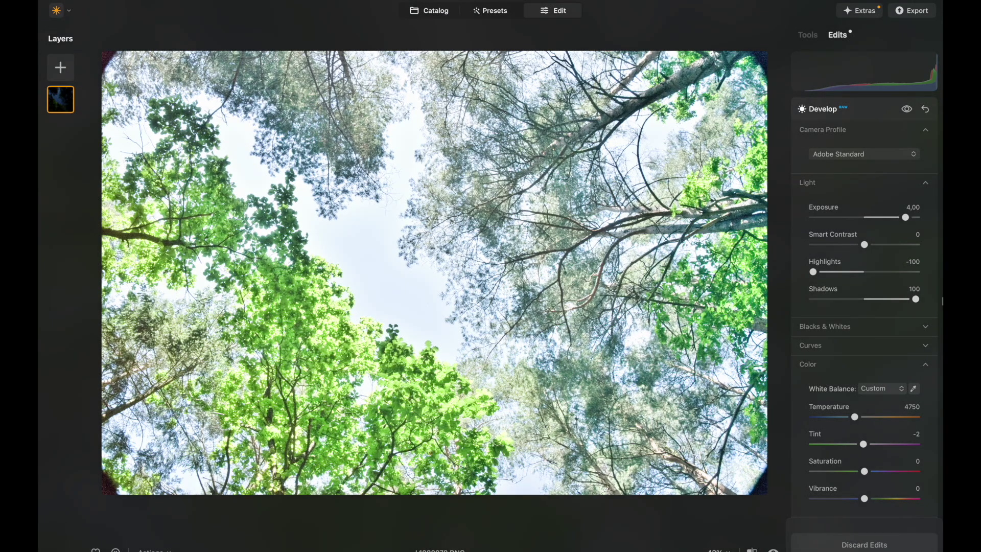
key("ctrl+z")
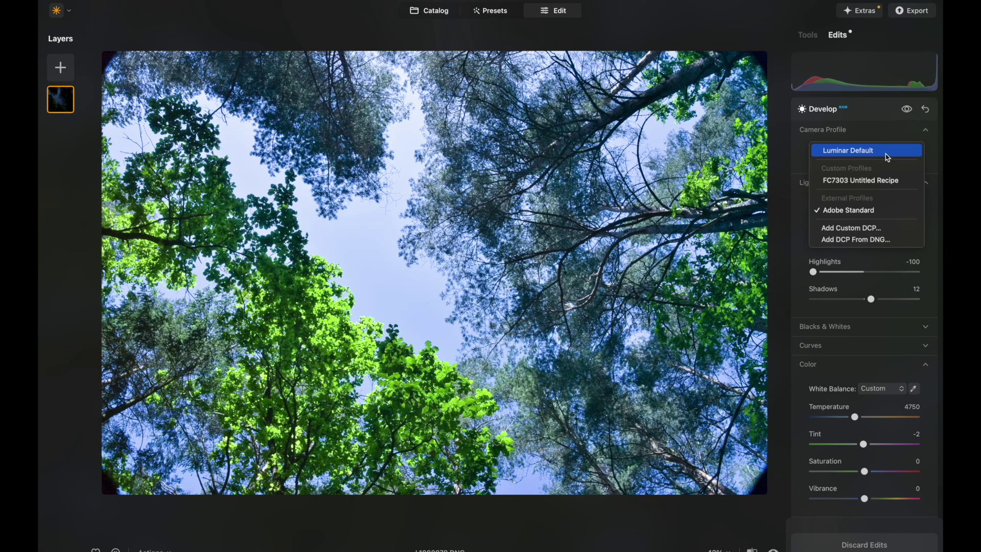
left_click(887, 151)
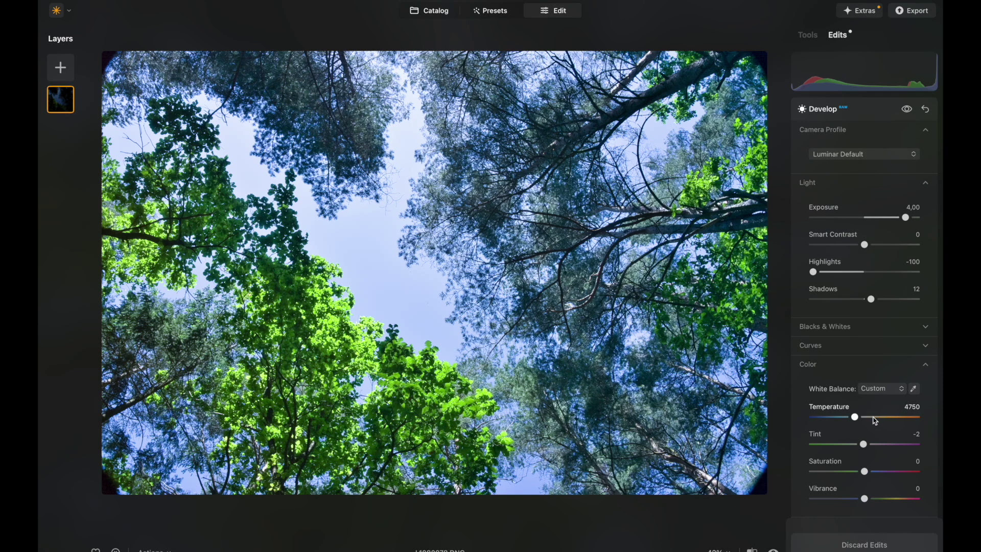
left_click_drag(876, 420, 867, 419)
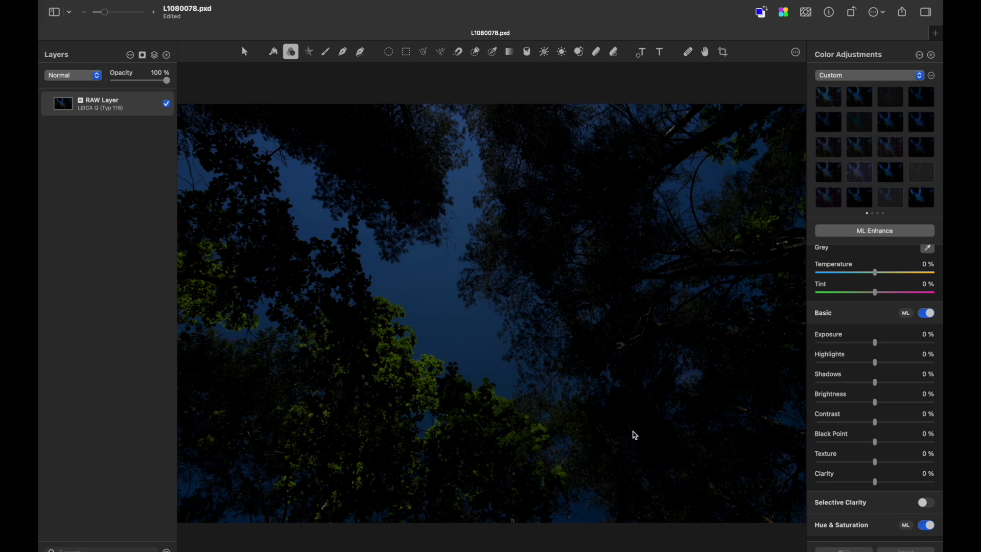
- Enter Exposure 400 % and Shadows 100 %, and pull Highlights down to -100 %
scroll(909, 383, "up", 2)
left_click(928, 383)
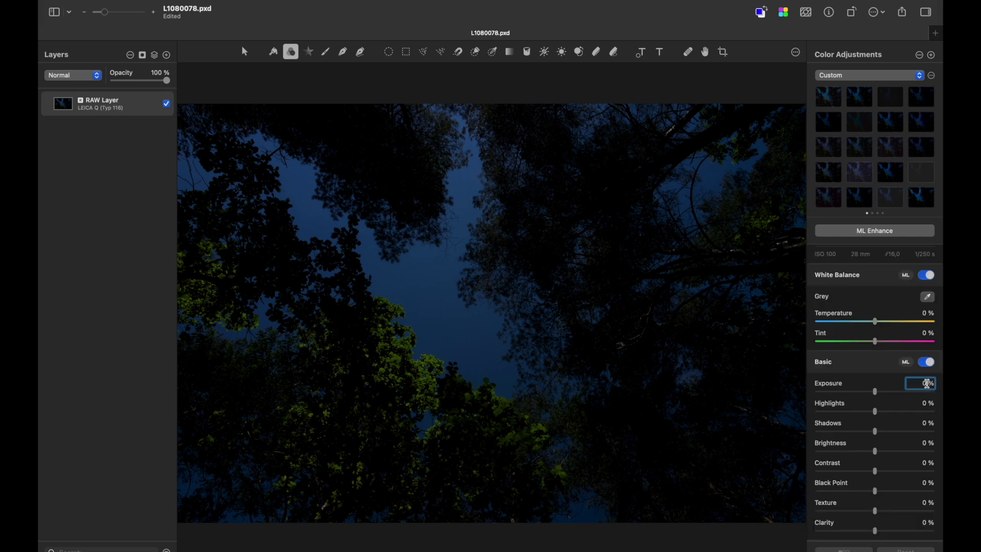
type("400")
key("Return")
left_click(915, 424)
type("100")
key("Return")
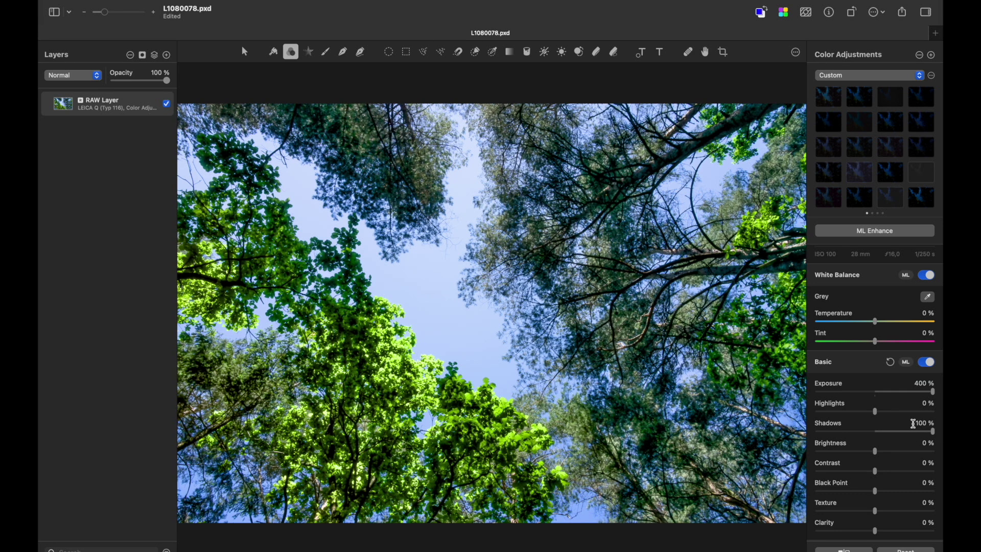
left_click_drag(875, 412, 816, 412)
- Warm Temperature to 25 %, show the histogram, and set Black Point near -65 %
left_click_drag(875, 321, 885, 322)
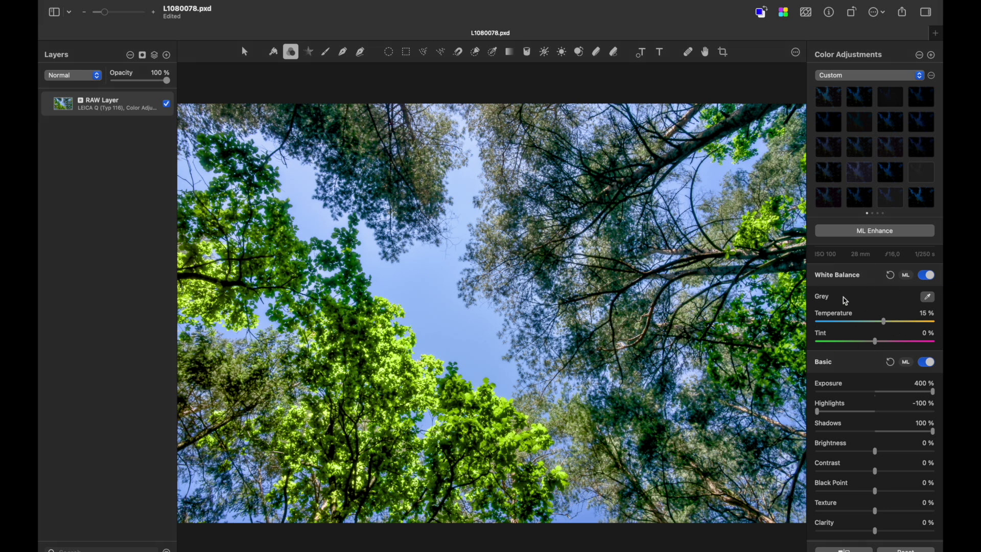
left_click_drag(885, 321, 889, 322)
key("super+shift+h")
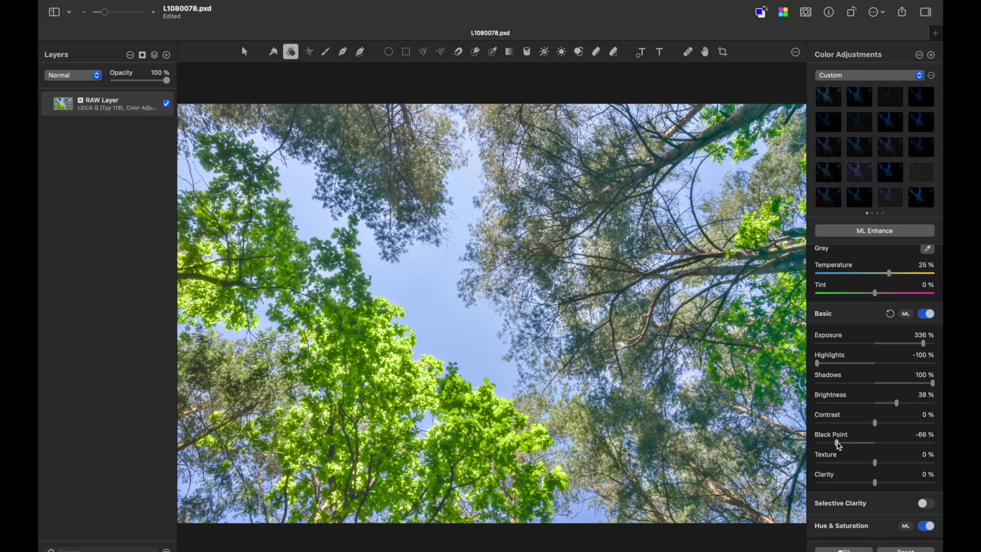
left_click_drag(839, 444, 840, 446)
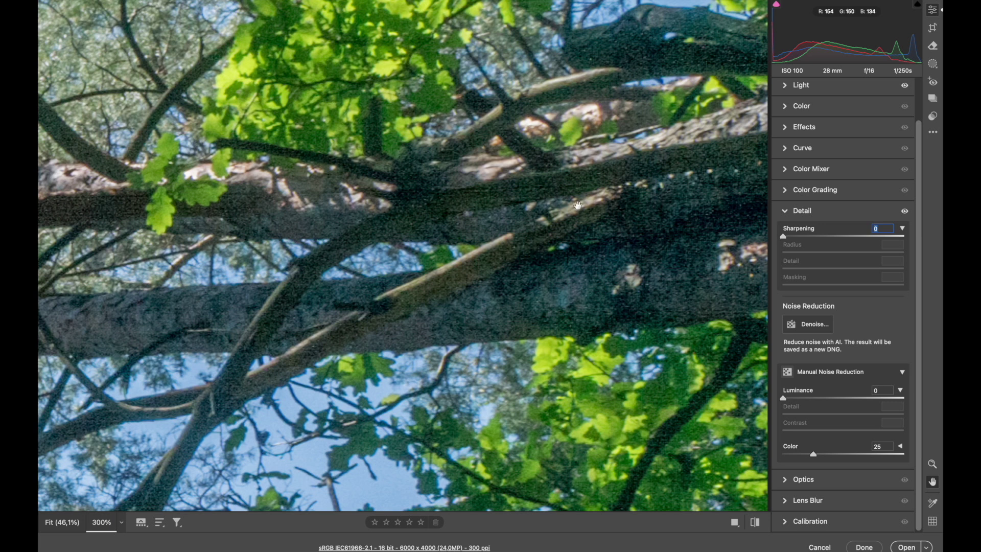
left_click(562, 297)
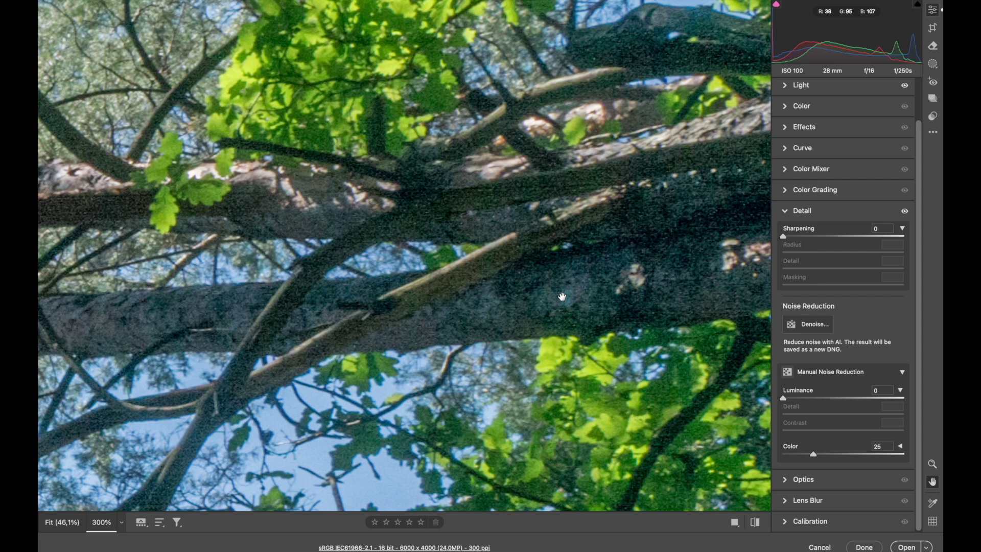
left_click(783, 238)
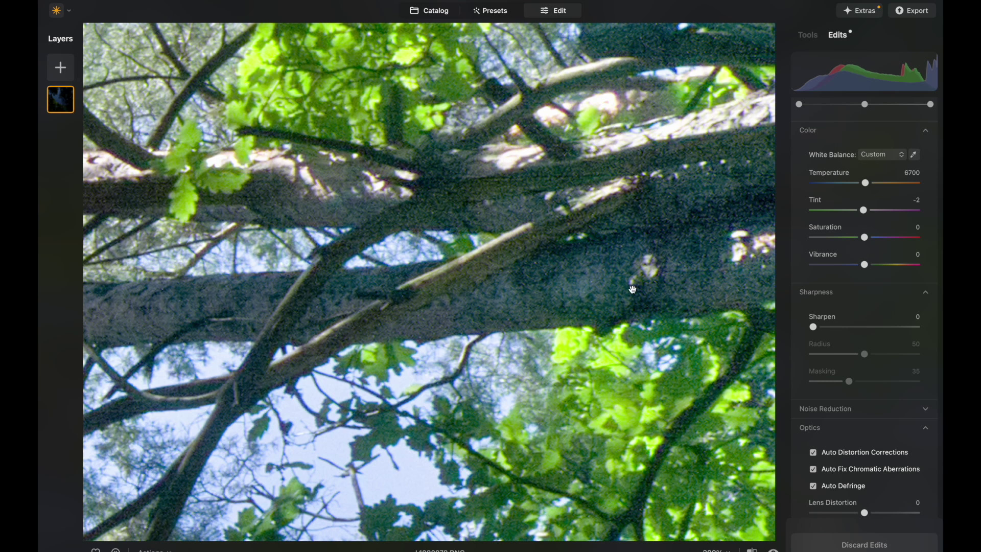
- Compare the unsharpened branch crop in Luminar Neo against Camera Raw, then go to Pixelmator Pro
scroll(633, 290, "up", 3)
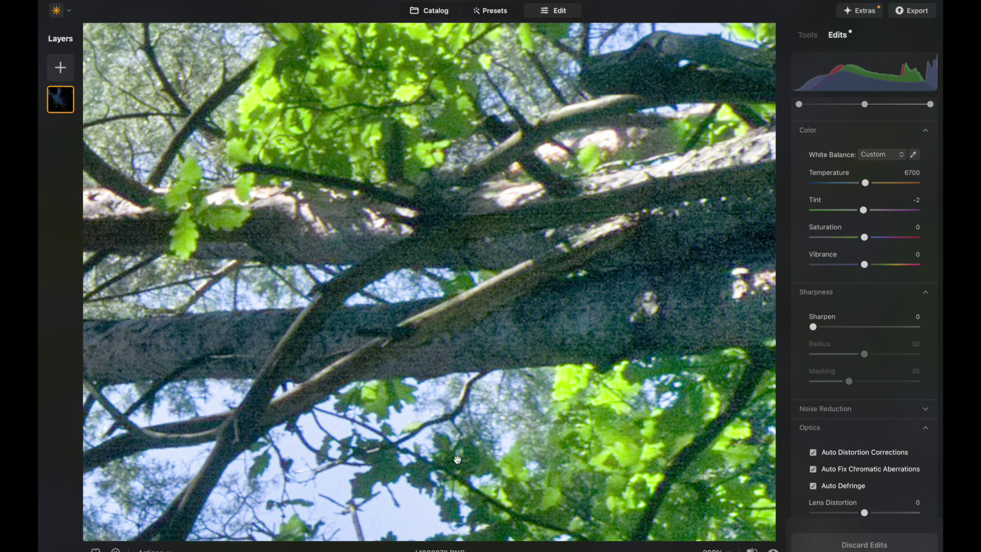
key("ctrl+Left")
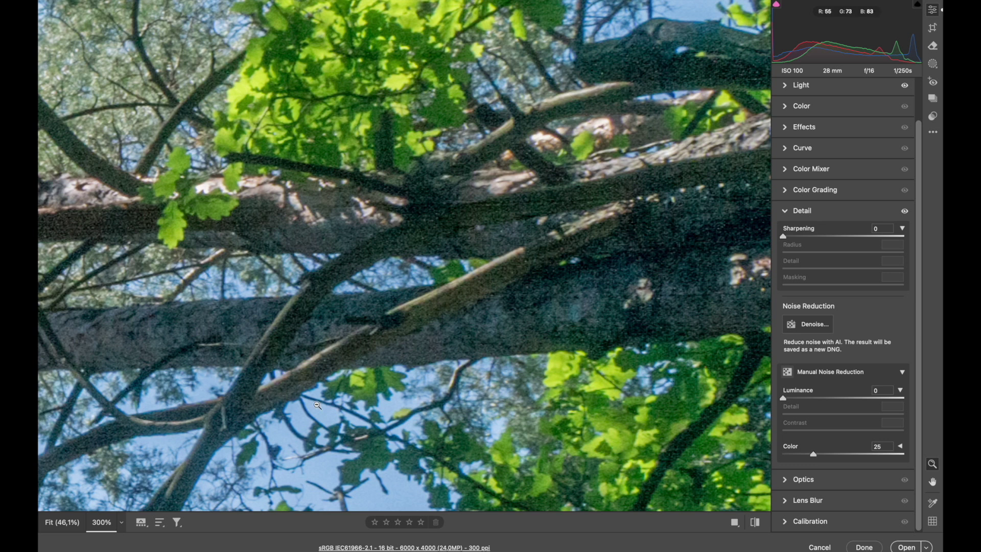
key("ctrl+Right")
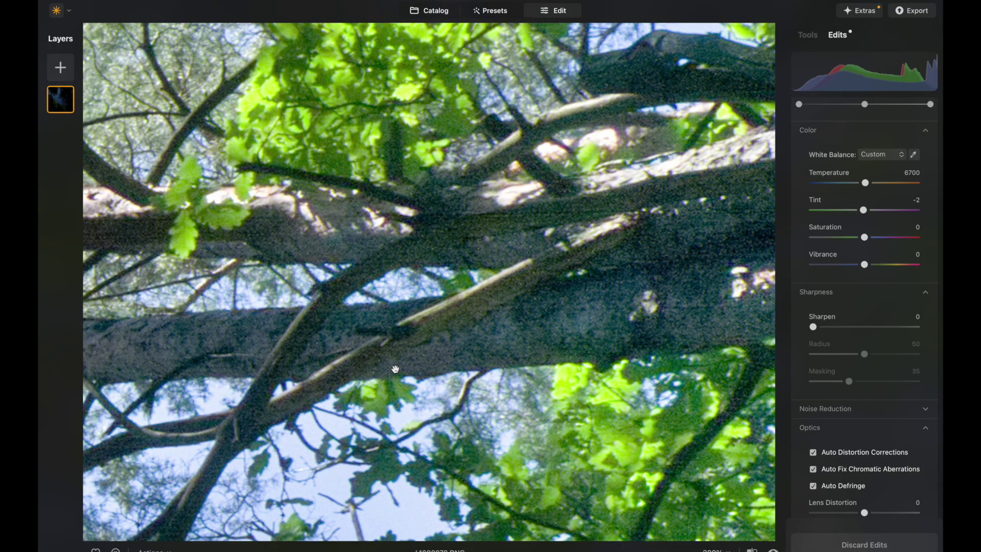
key("ctrl+Right")
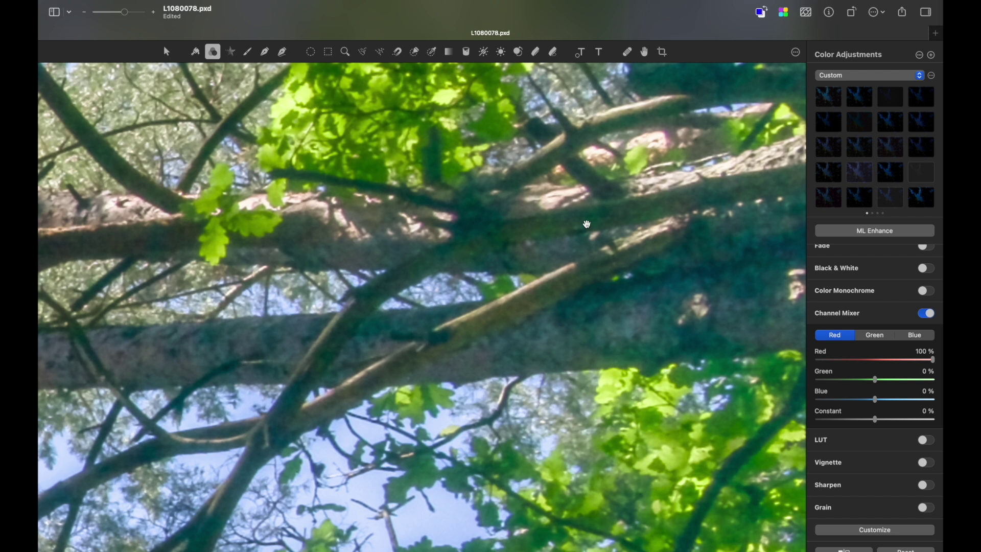
- Scroll rightward across the branch photo in Pixelmator Pro
scroll(401, 314, "right", 2)
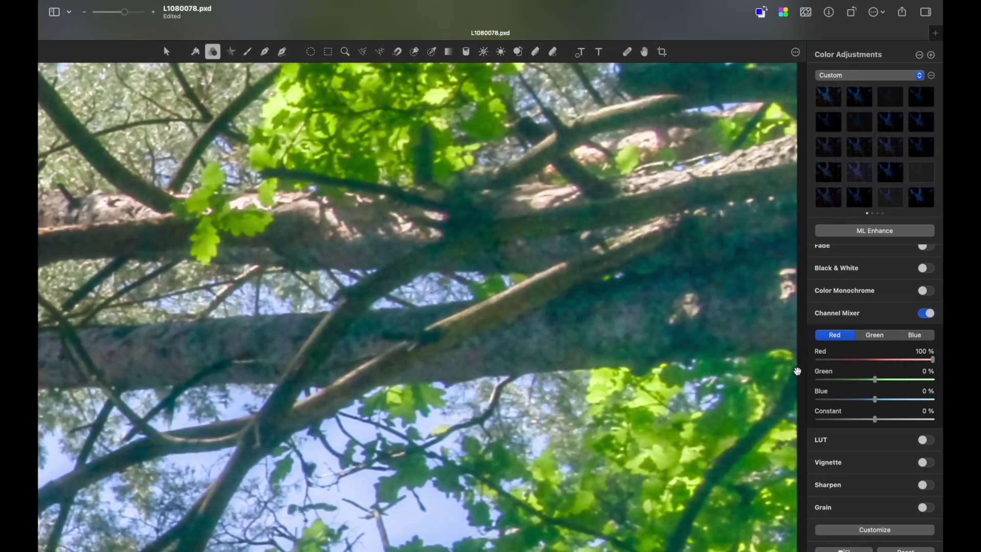
scroll(777, 371, "right", 2)
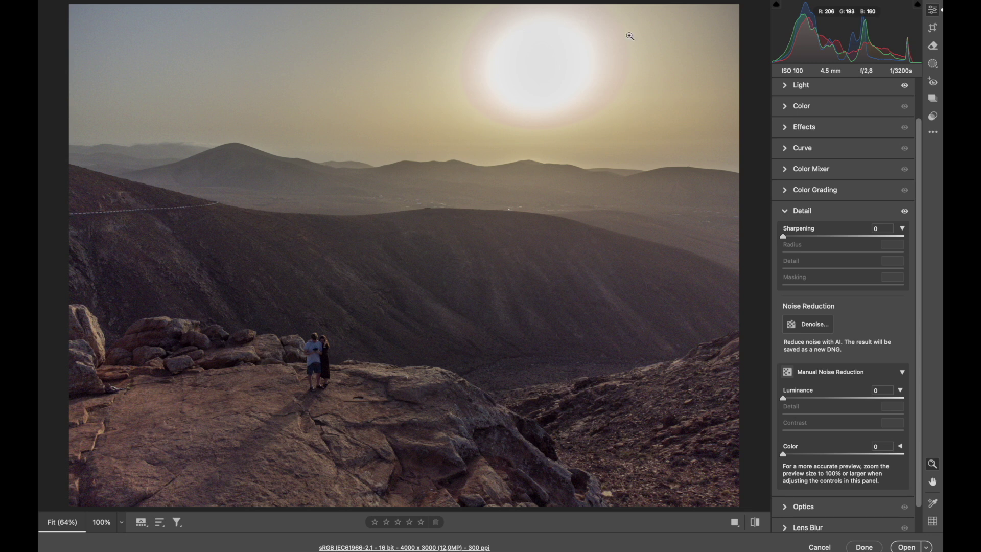
- Inspect the sun area at 100%, set Highlights to about -36, then fit the image in view
left_click(569, 41)
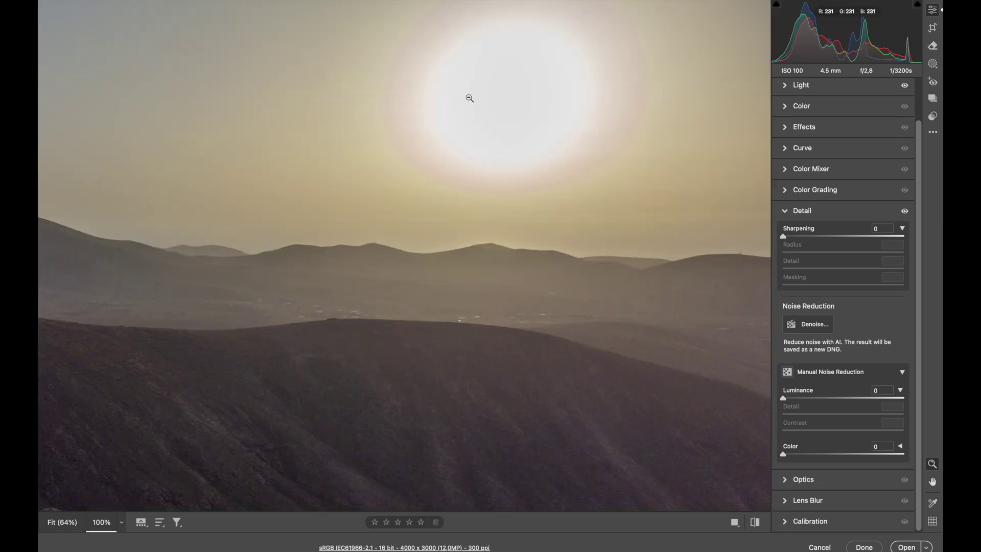
left_click(791, 87)
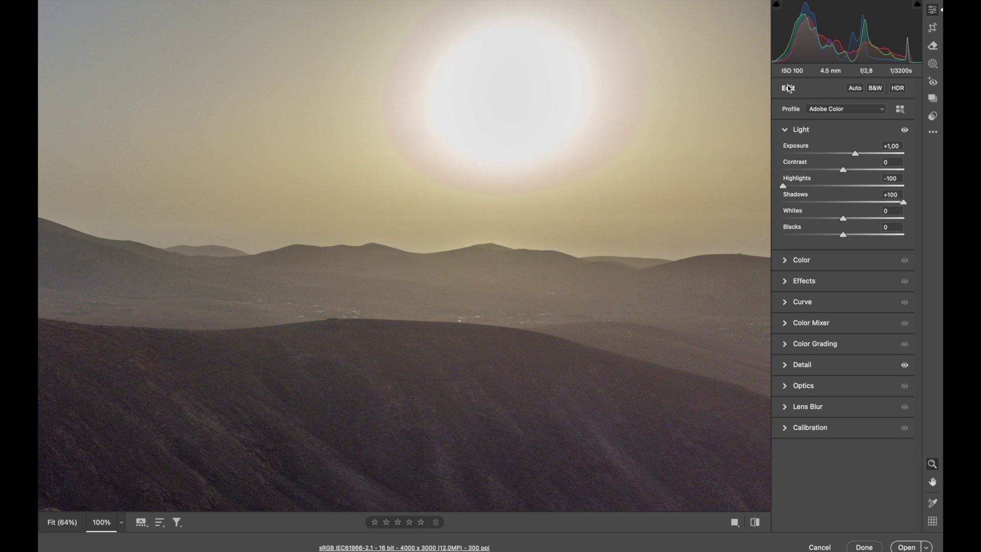
left_click_drag(829, 187, 775, 202)
left_click(466, 213)
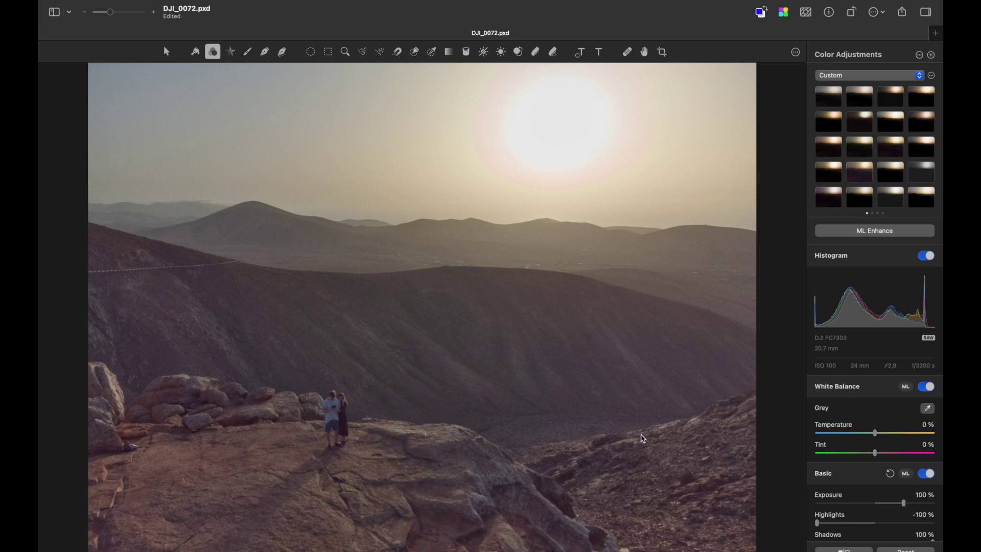
scroll(492, 105, "up", 2)
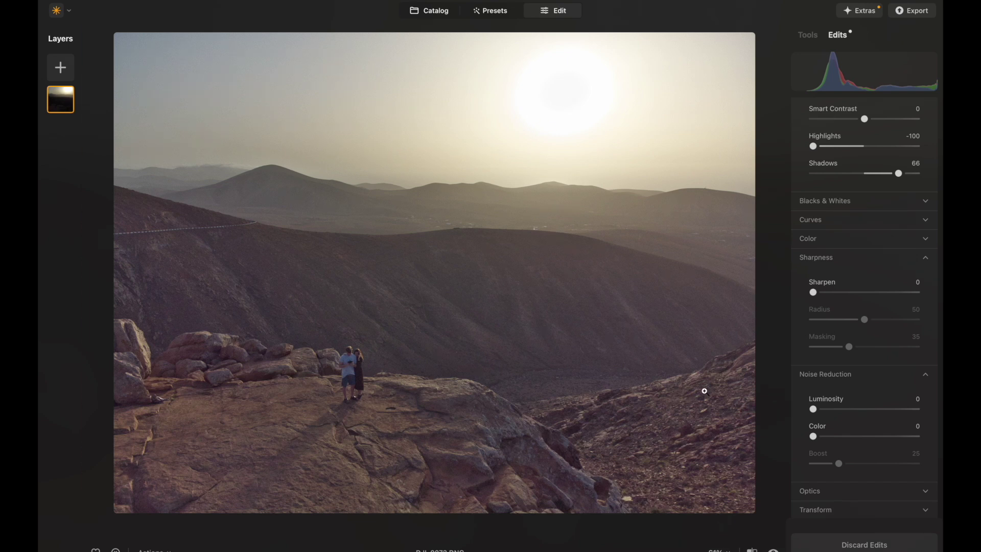
- Zoom Luminar's view to 200% on the rocky slope and scroll around it
left_click(718, 550)
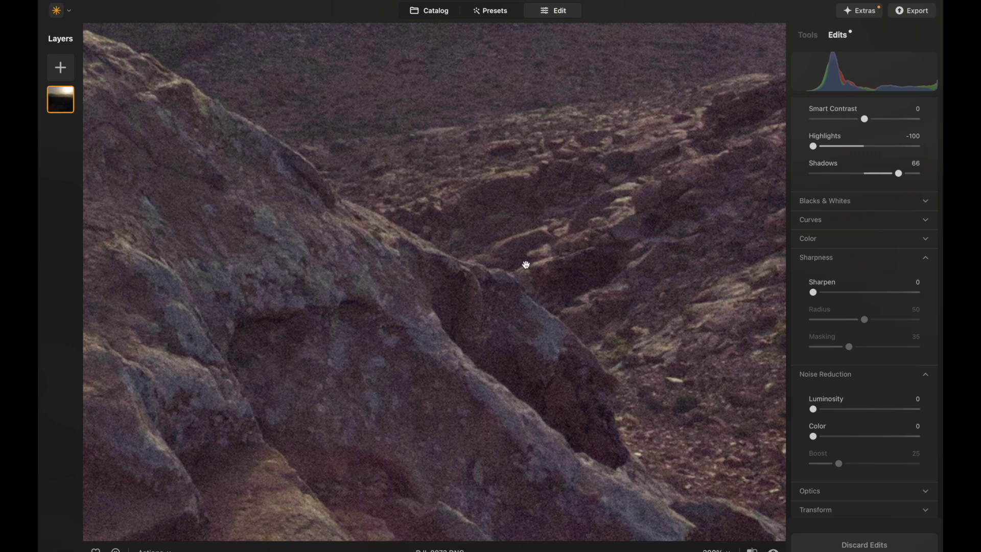
scroll(438, 215, "down", 2)
scroll(438, 300, "up", 1)
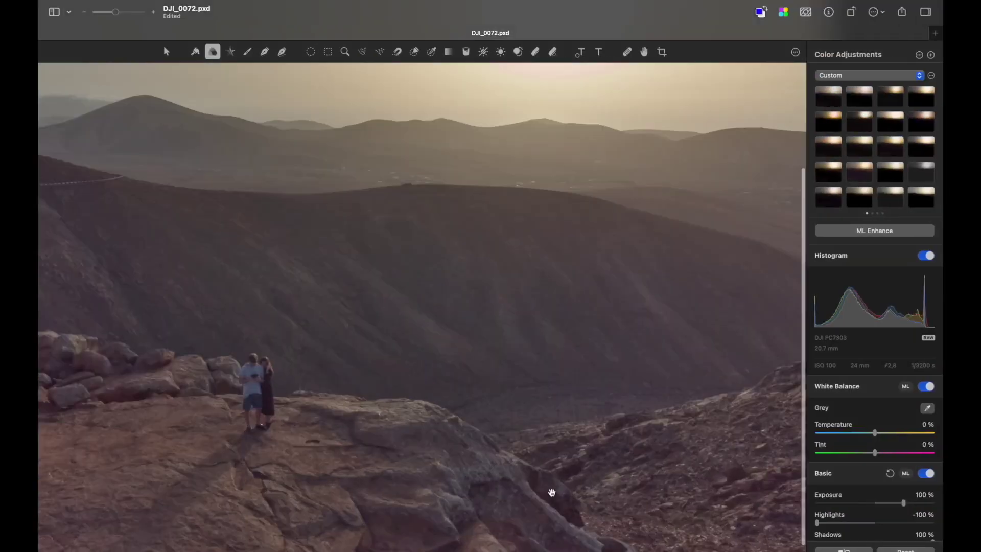
scroll(552, 490, "up", 5)
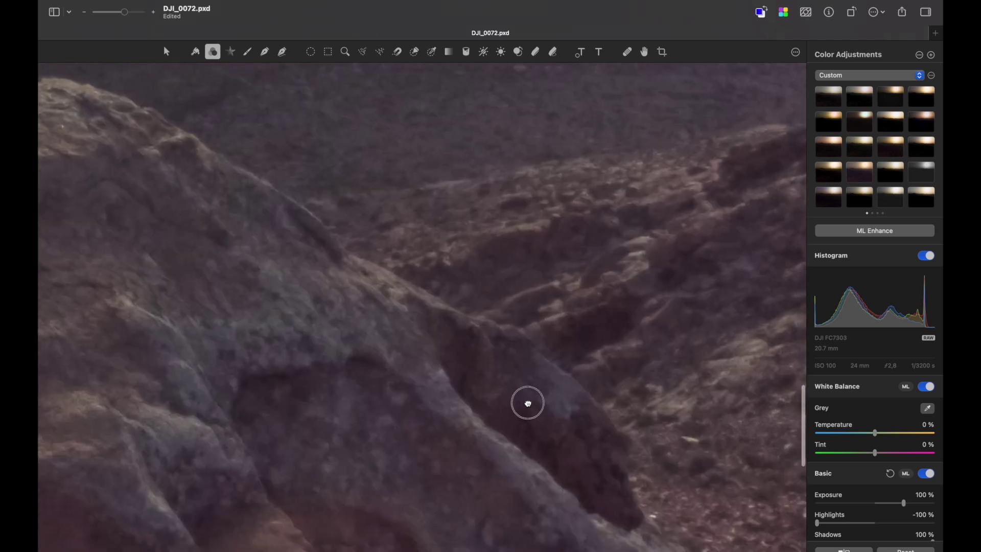
- Zoom into the rocky slope of DJI_0072.pxd and pan across its fine detail
scroll(528, 403, "up", 1)
scroll(531, 394, "up", 2)
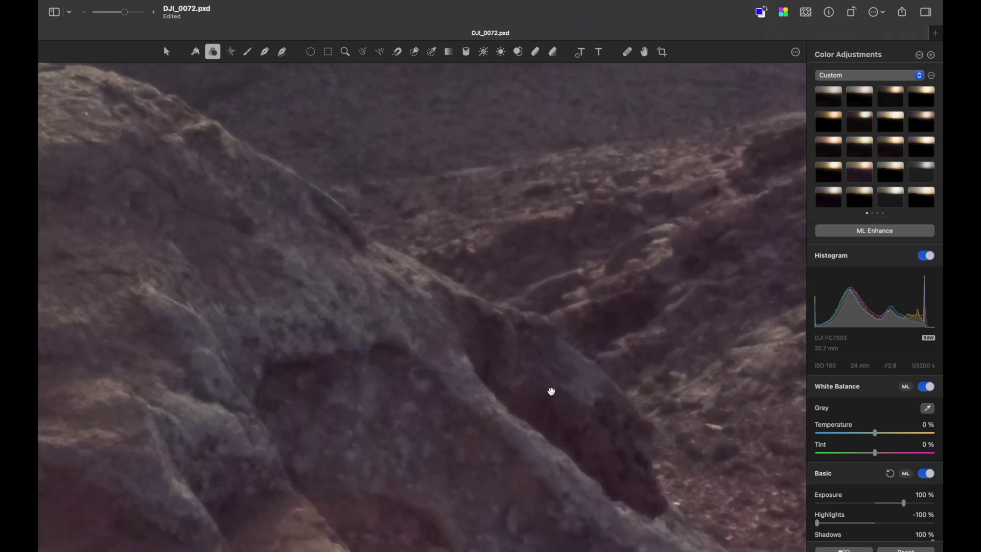
left_click_drag(397, 320, 403, 318)
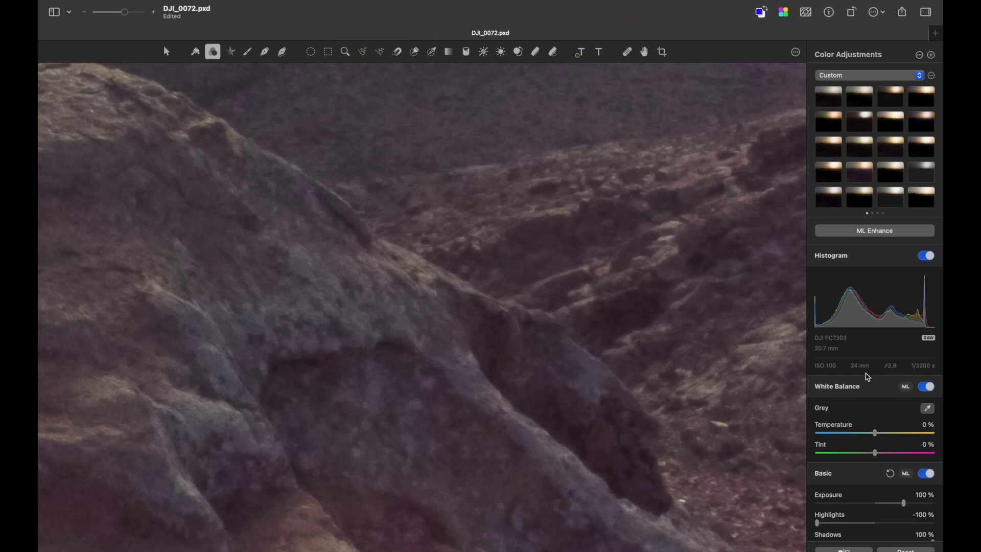
scroll(866, 374, "down", 15)
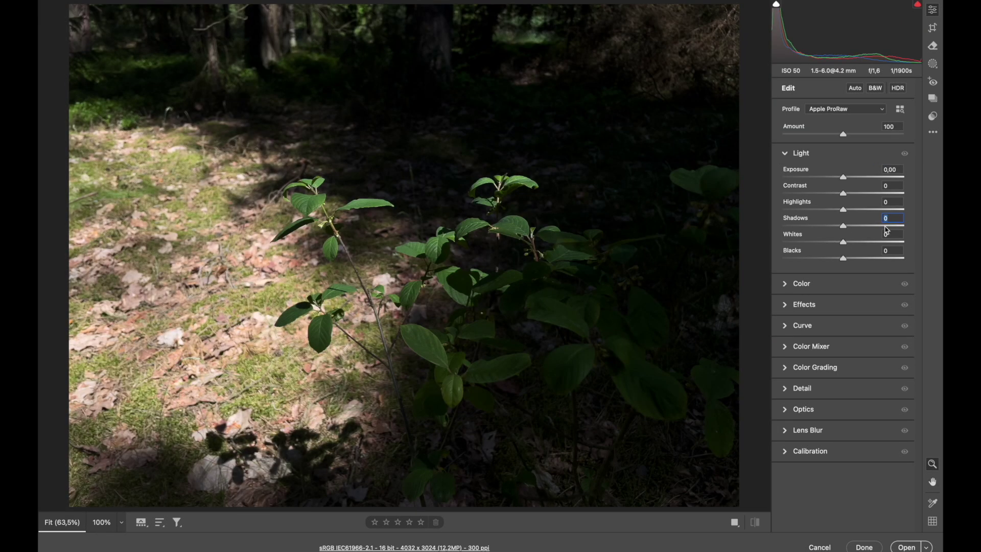
- Set Shadows to +100 and raise Exposure to +1.00 on the forest photo
type("100")
key("Return")
left_click_drag(848, 180, 783, 209)
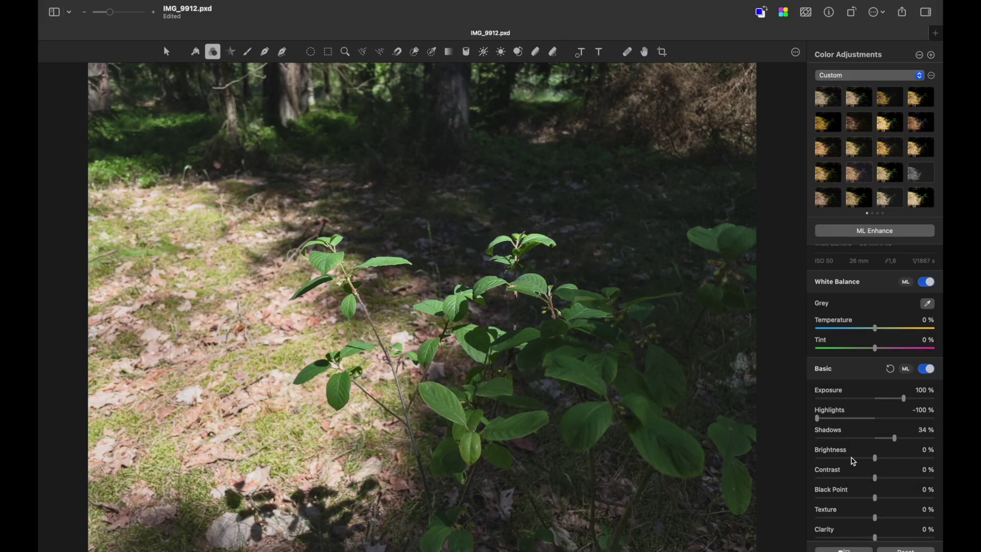
- Set Shadows to 69% and raise Exposure on the forest photo, then switch to Luminar Neo
left_click(928, 439)
left_click_drag(928, 439, 915, 439)
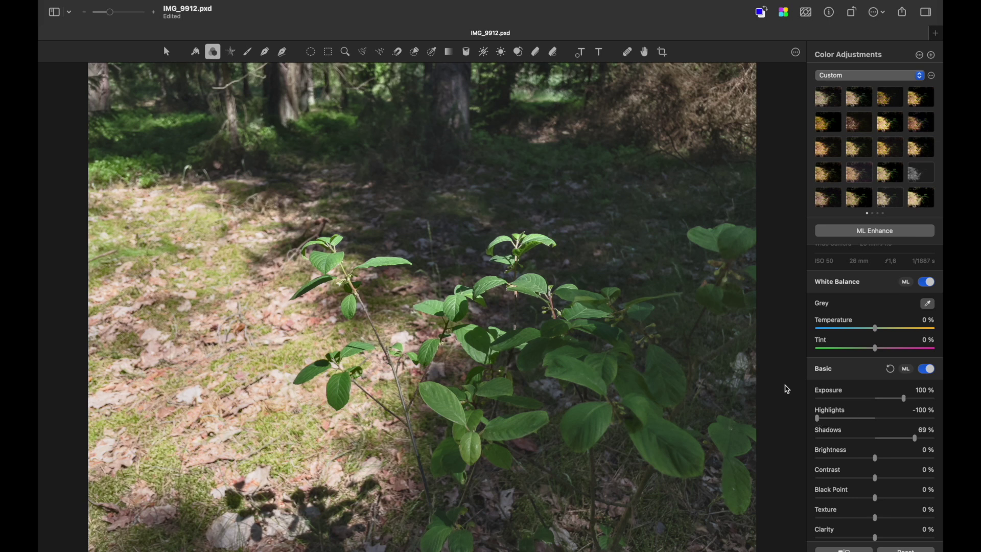
left_click(920, 390)
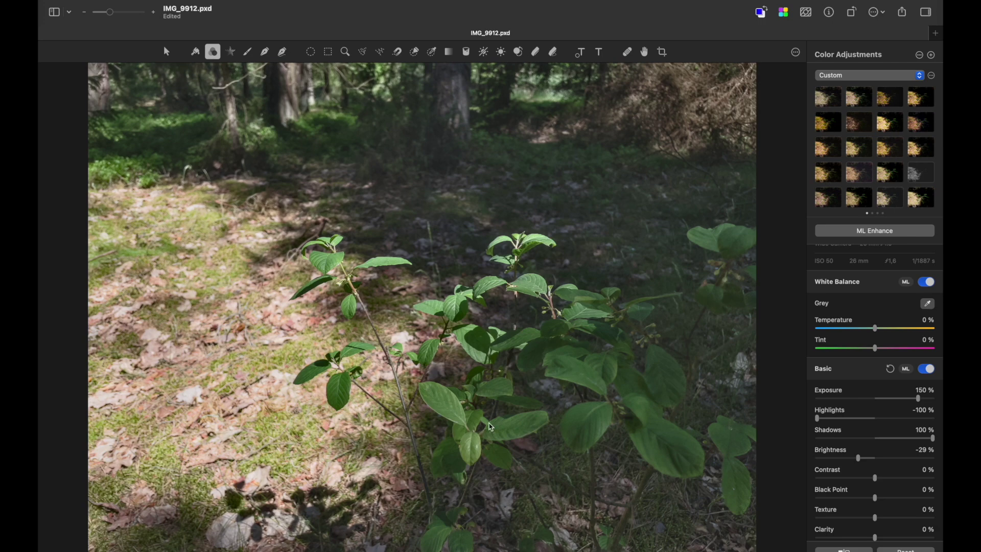
key("ctrl+Right")
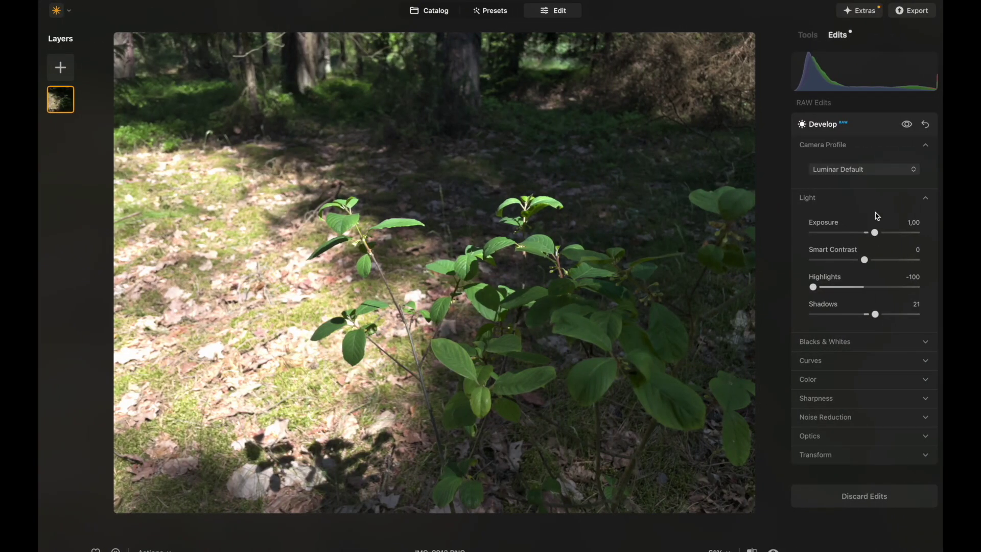
- Raise the forest photo's Shadows from 21 to 43, then zoom in and back out to check detail
left_click_drag(875, 313, 886, 314)
scroll(509, 201, "up", 5)
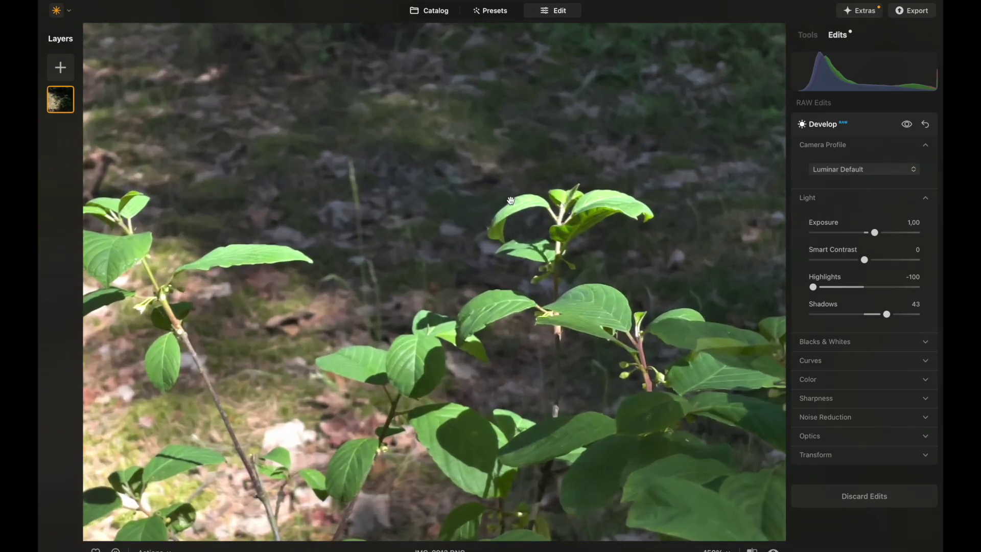
scroll(511, 201, "down", 5)
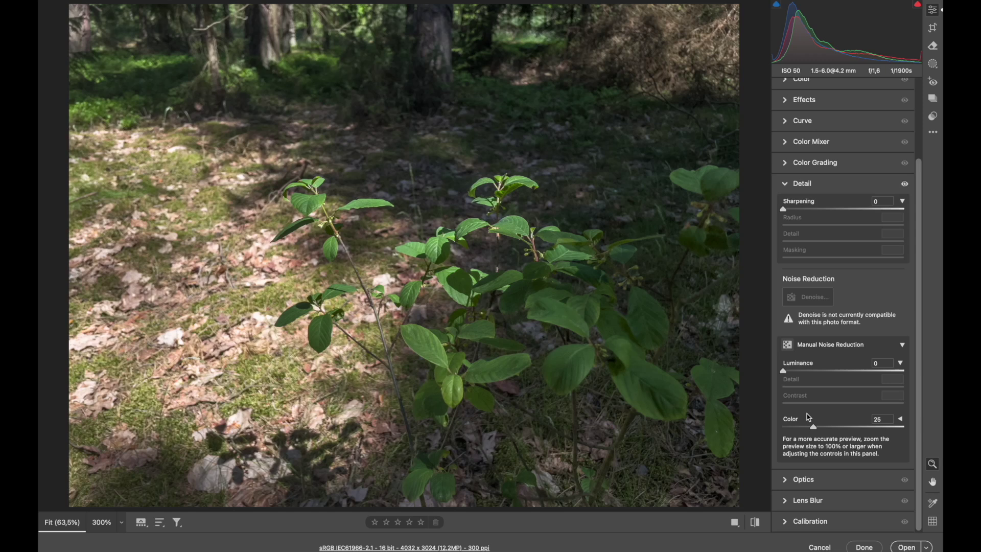
- Set Color noise reduction to 0 and inspect the plant's leaves at 300% zoom
left_click_drag(814, 428, 773, 427)
left_click(580, 238)
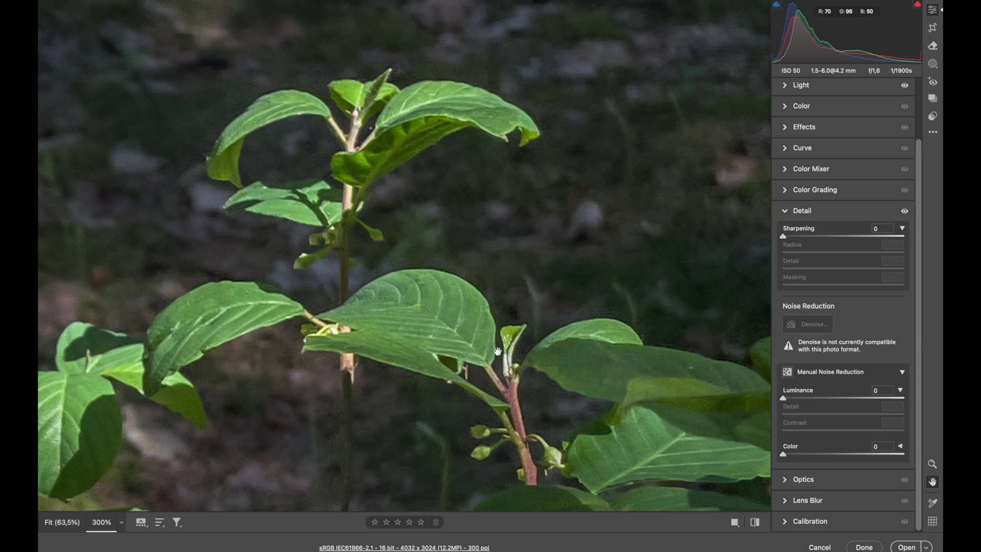
scroll(498, 351, "down", 2)
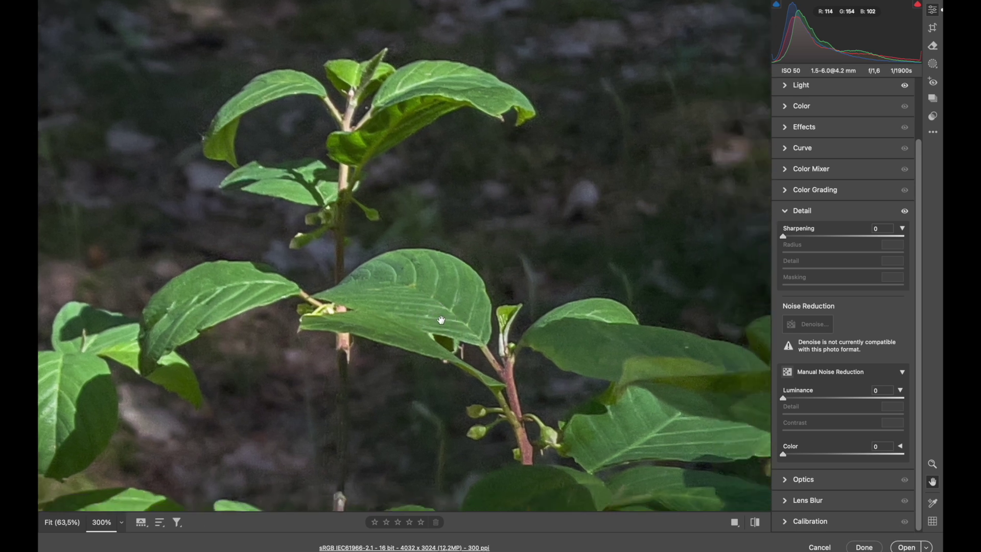
scroll(442, 320, "up", 2)
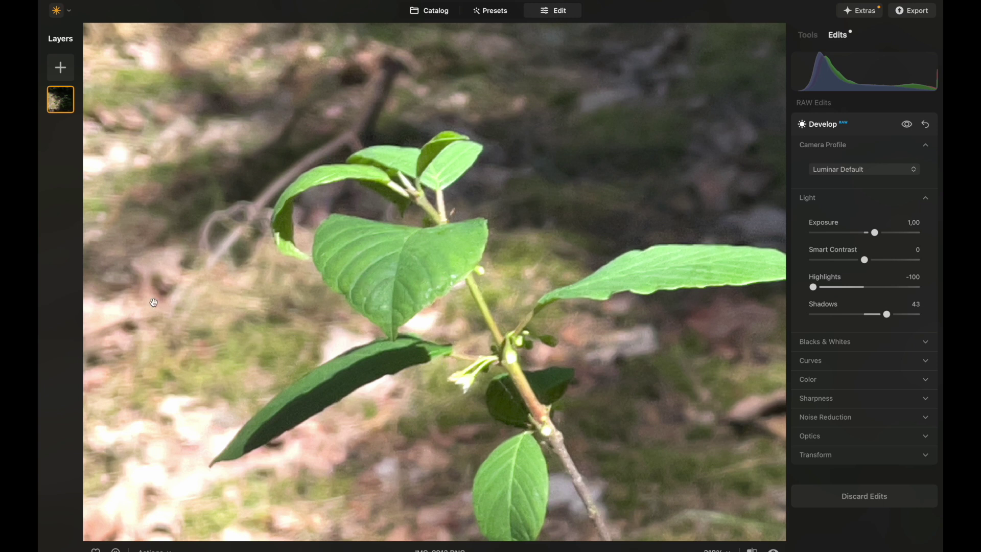
left_click_drag(173, 426, 201, 399)
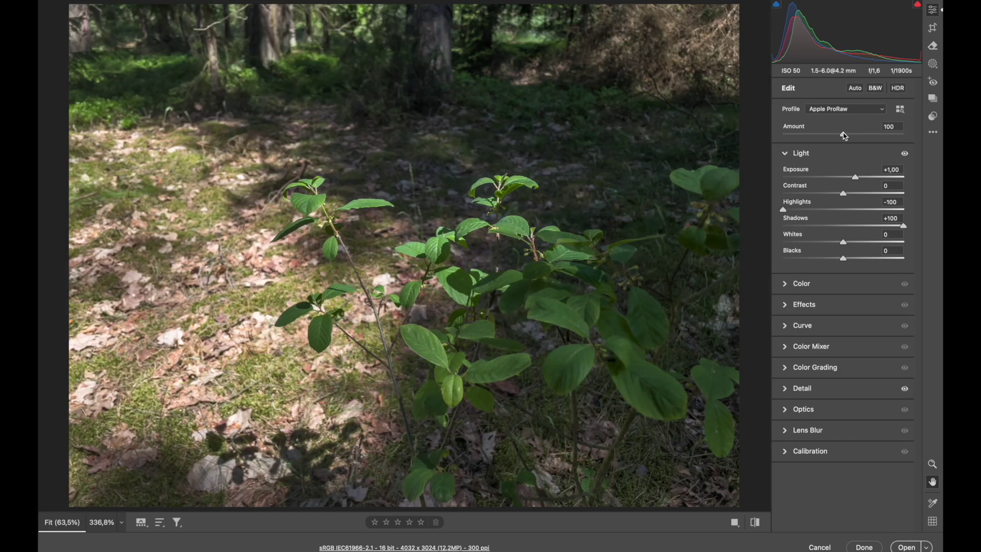
left_click_drag(845, 135, 810, 134)
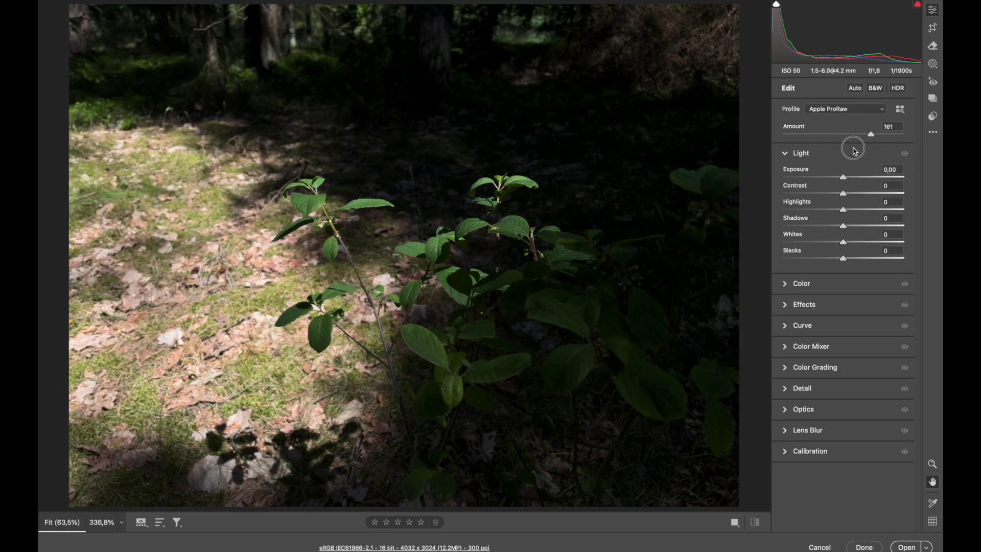
left_click_drag(853, 147, 899, 151)
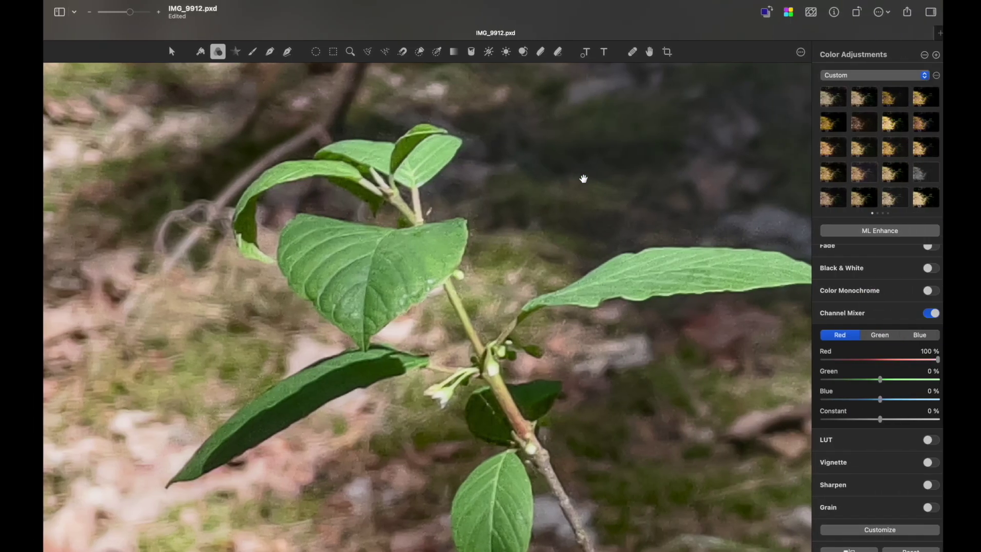
- Fit the whole forest photo in Pixelmator Pro, then enter Exposure +5.00 for the dog photo
key("super+0")
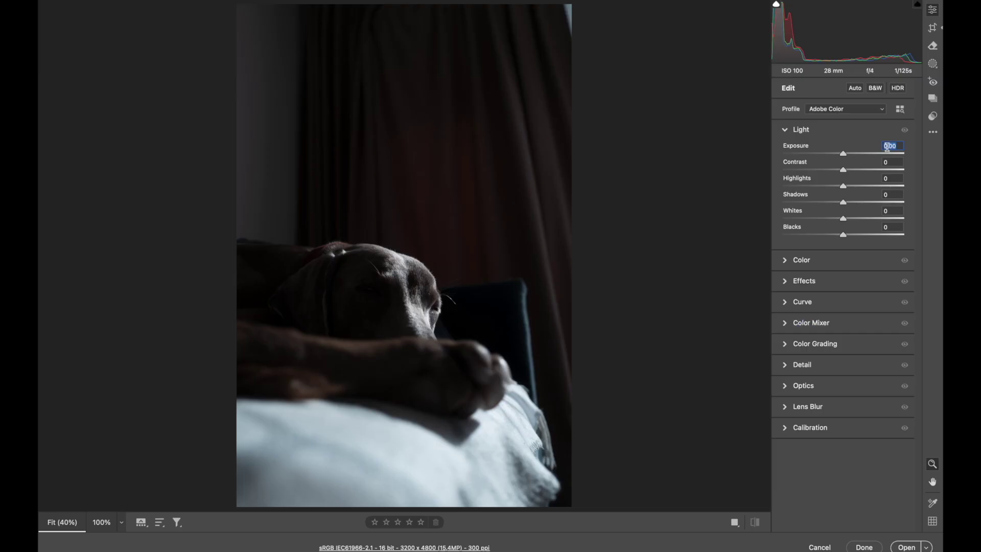
type("5")
key("Return")
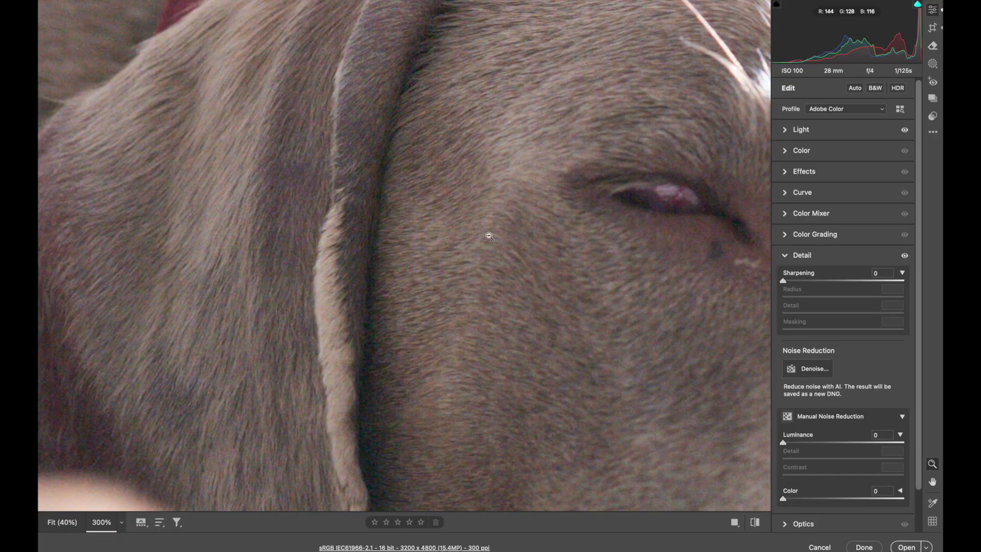
- Pan the 300% dog preview across the eye, fur and ear using the hand tool
key("h")
left_click_drag(390, 197, 388, 243)
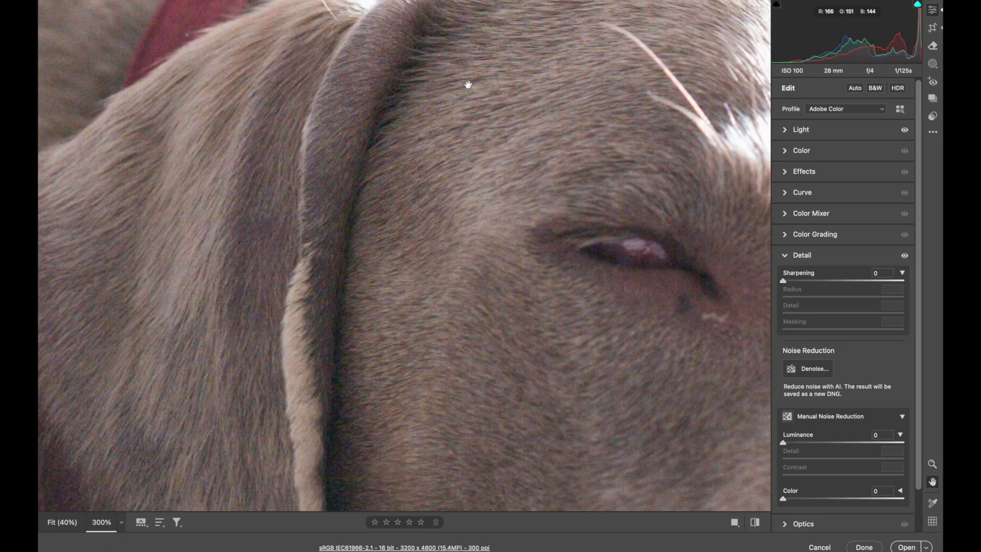
left_click_drag(447, 82, 441, 85)
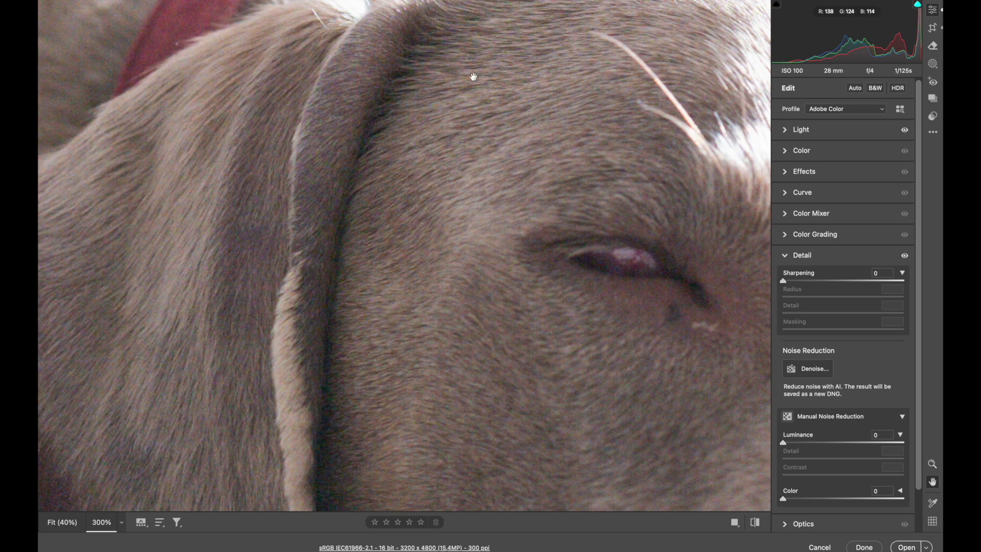
scroll(473, 77, "down", 5)
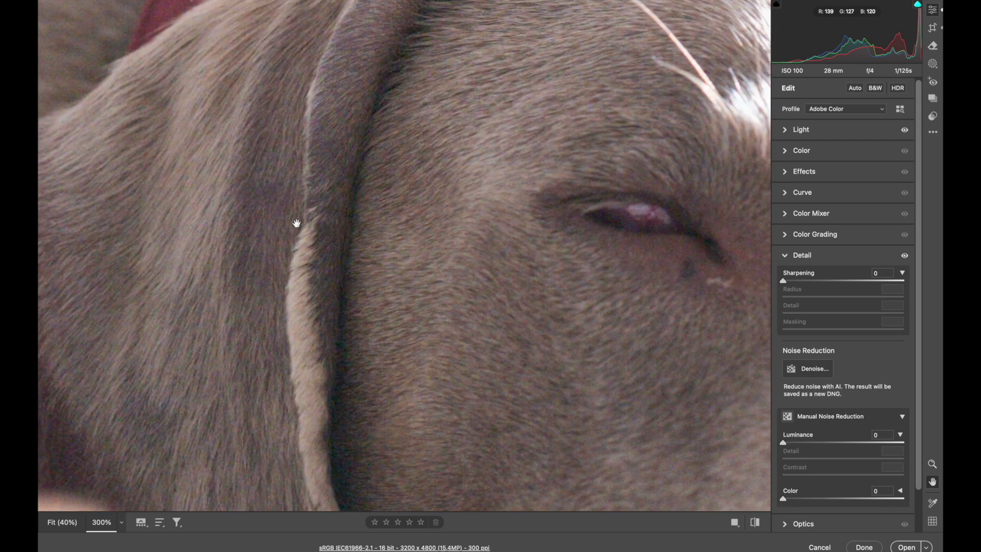
scroll(254, 153, "up", 2)
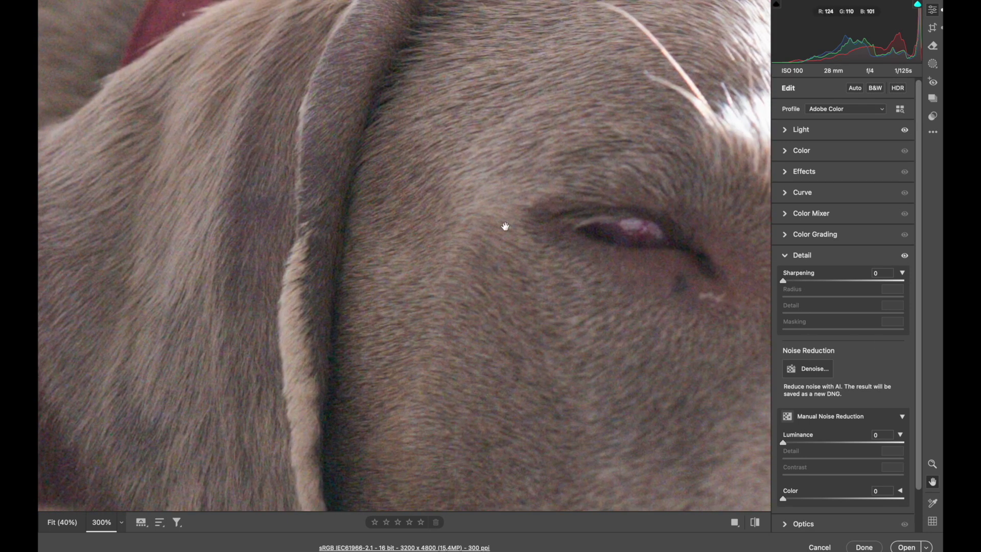
left_click_drag(505, 226, 495, 285)
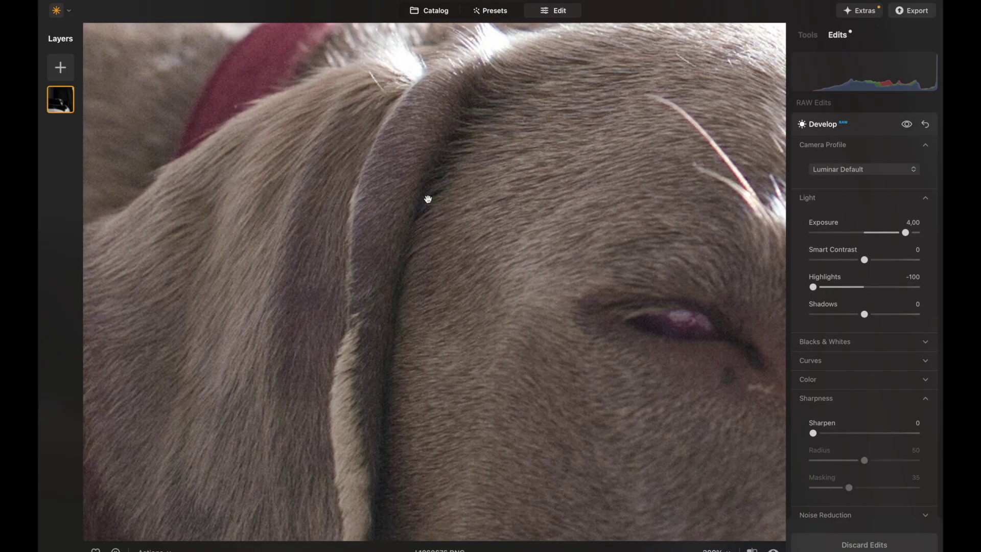
- Pan around the dog's head, ear and eye, then expand the Noise Reduction section
left_click_drag(426, 245, 370, 265)
left_click_drag(622, 210, 661, 201)
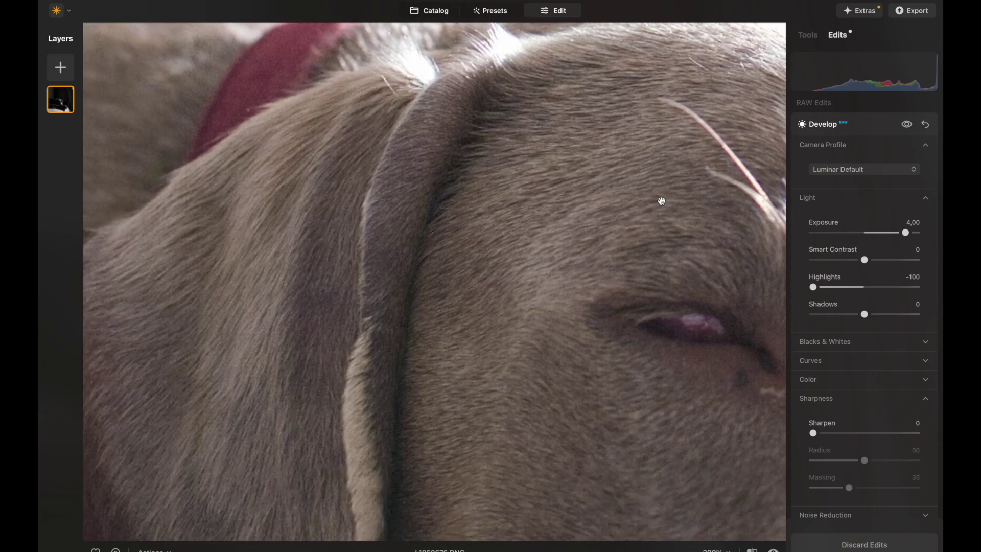
left_click_drag(543, 221, 445, 107)
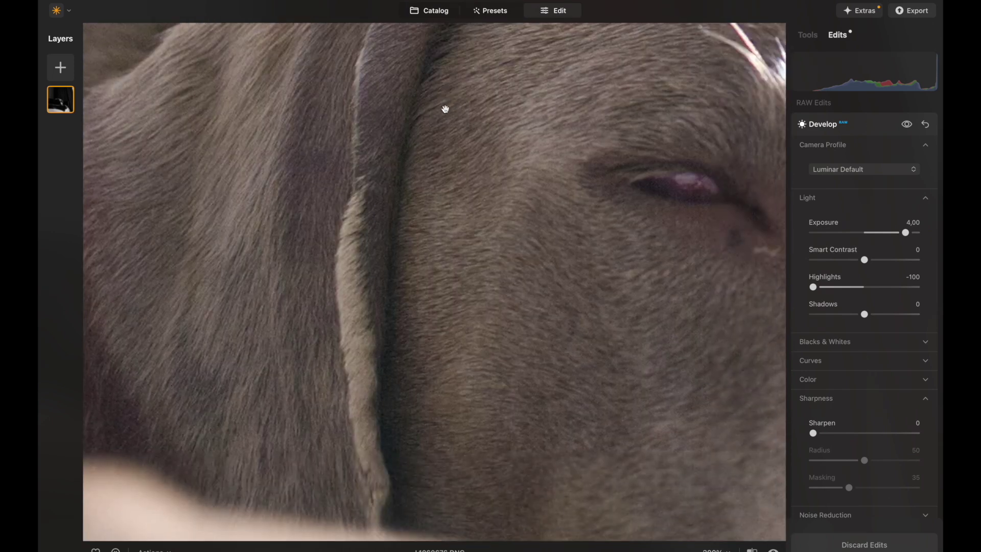
left_click_drag(486, 265, 533, 309)
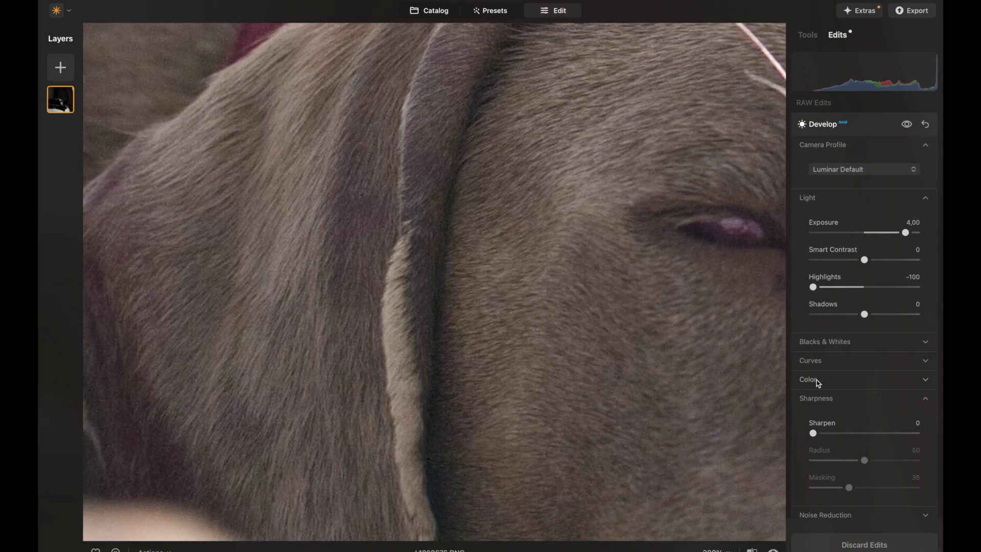
left_click(847, 467)
scroll(847, 468, "down", 3)
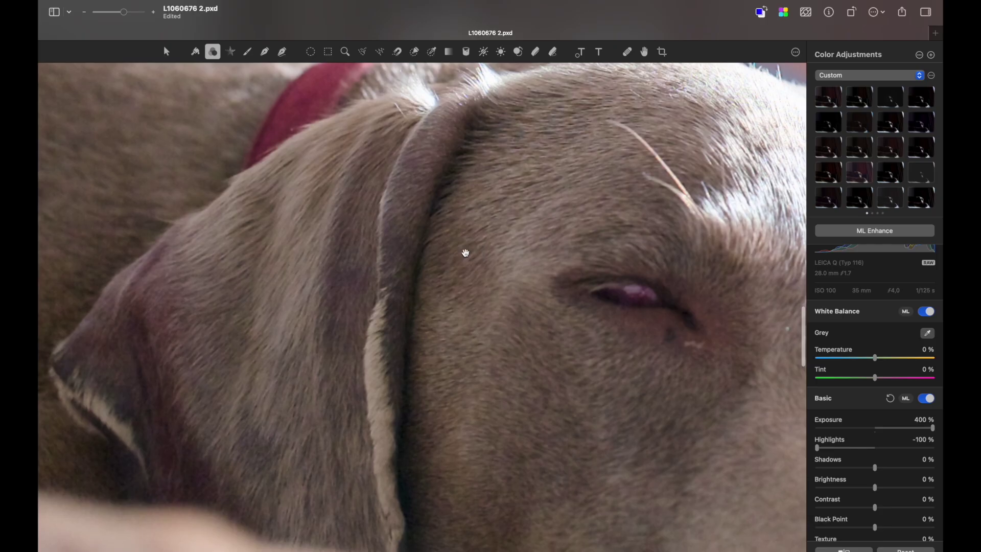
- Zoom into the dog's head and scroll the sidebar to Sharpen at 4.0 px radius, 59% intensity
scroll(465, 253, "up", 5)
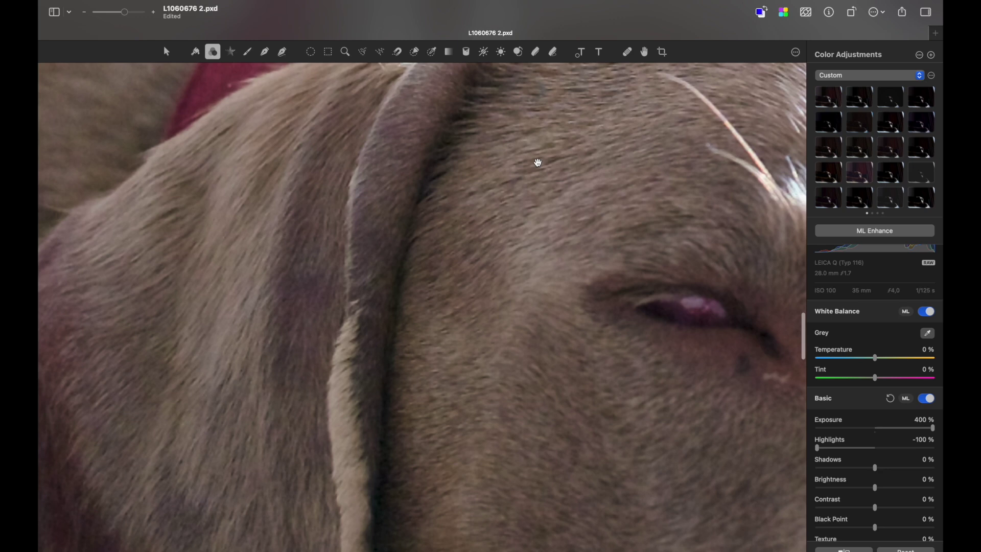
scroll(812, 409, "down", 10)
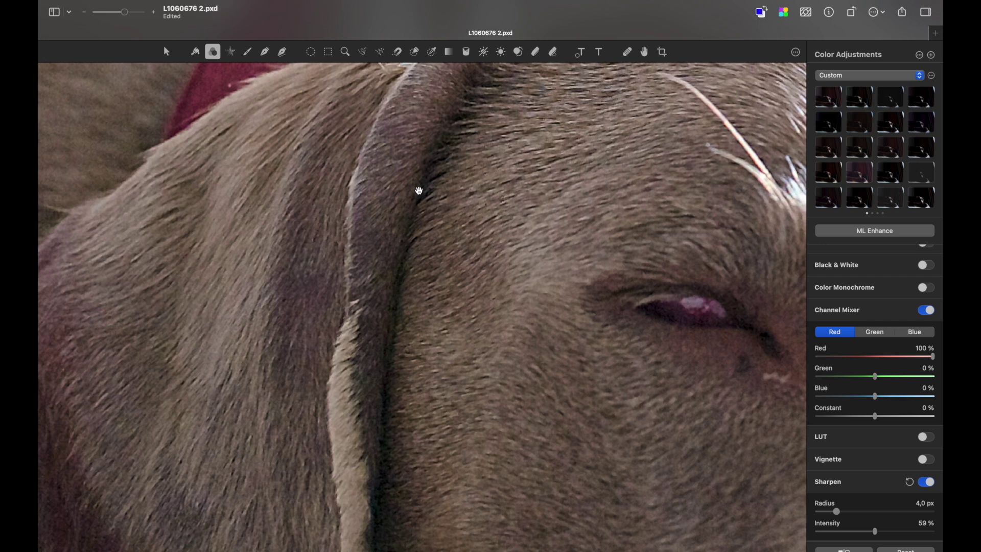
scroll(494, 220, "down", 3)
scroll(493, 221, "down", 5)
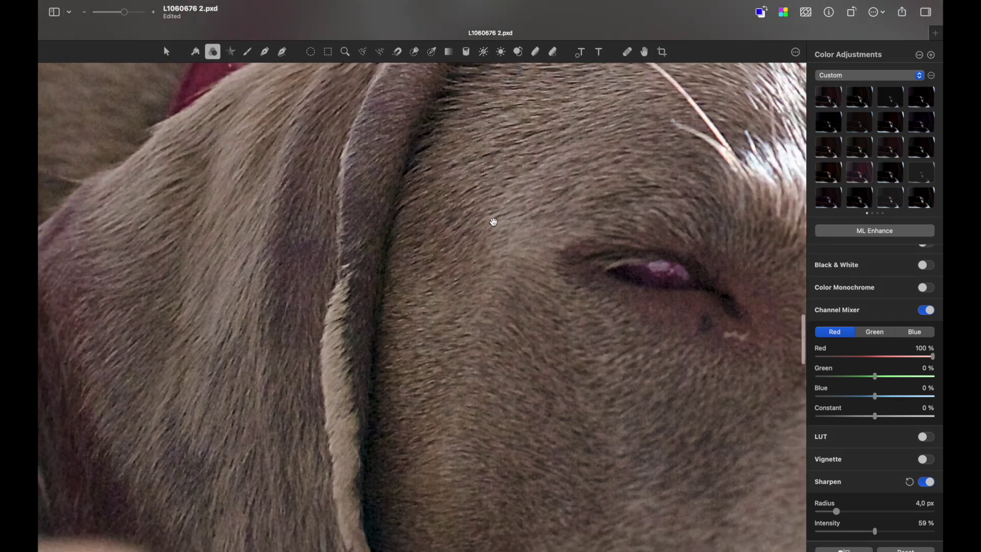
scroll(494, 221, "up", 5)
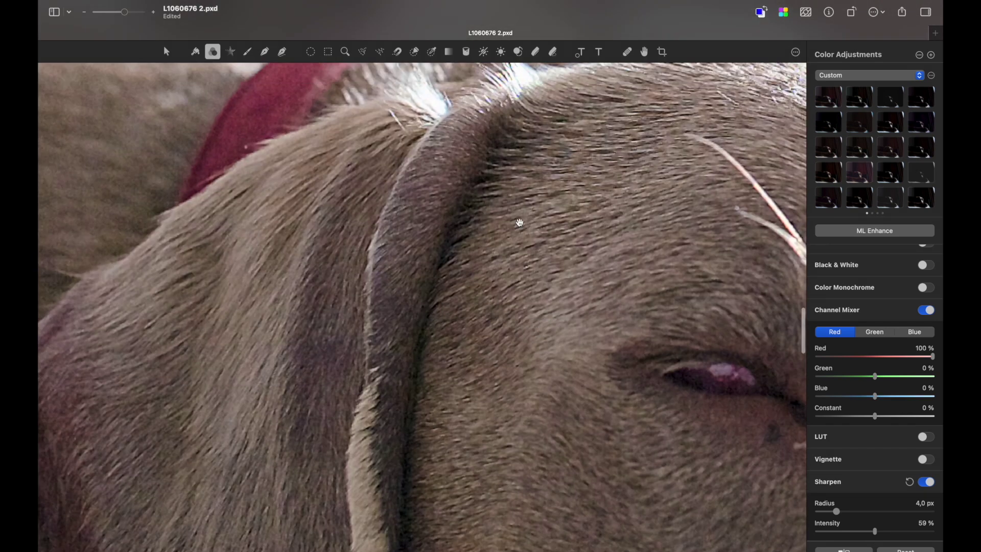